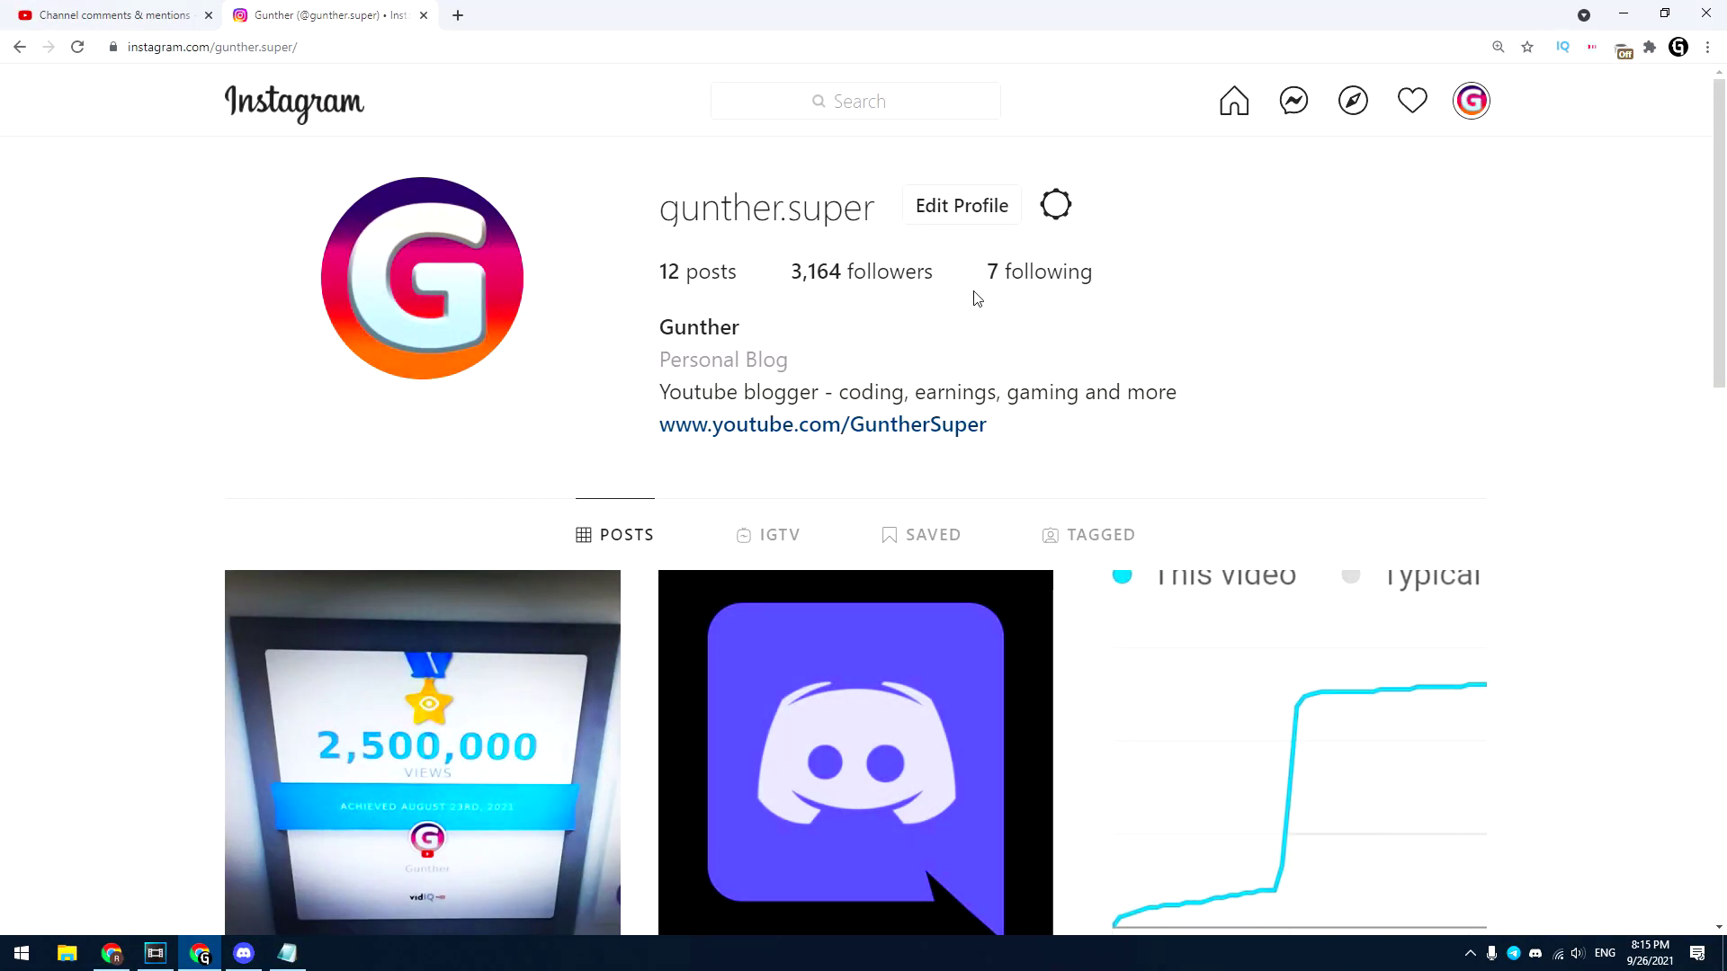
Open the 3,164 followers list and bring the userlist.txt Notepad window forward to compare
{"action": "left_click", "coordinate": [899, 274]}
{"action": "scroll", "coordinate": [884, 391], "scroll_direction": "down", "scroll_amount": 2}
{"action": "scroll", "coordinate": [889, 410], "scroll_direction": "down", "scroll_amount": 1}
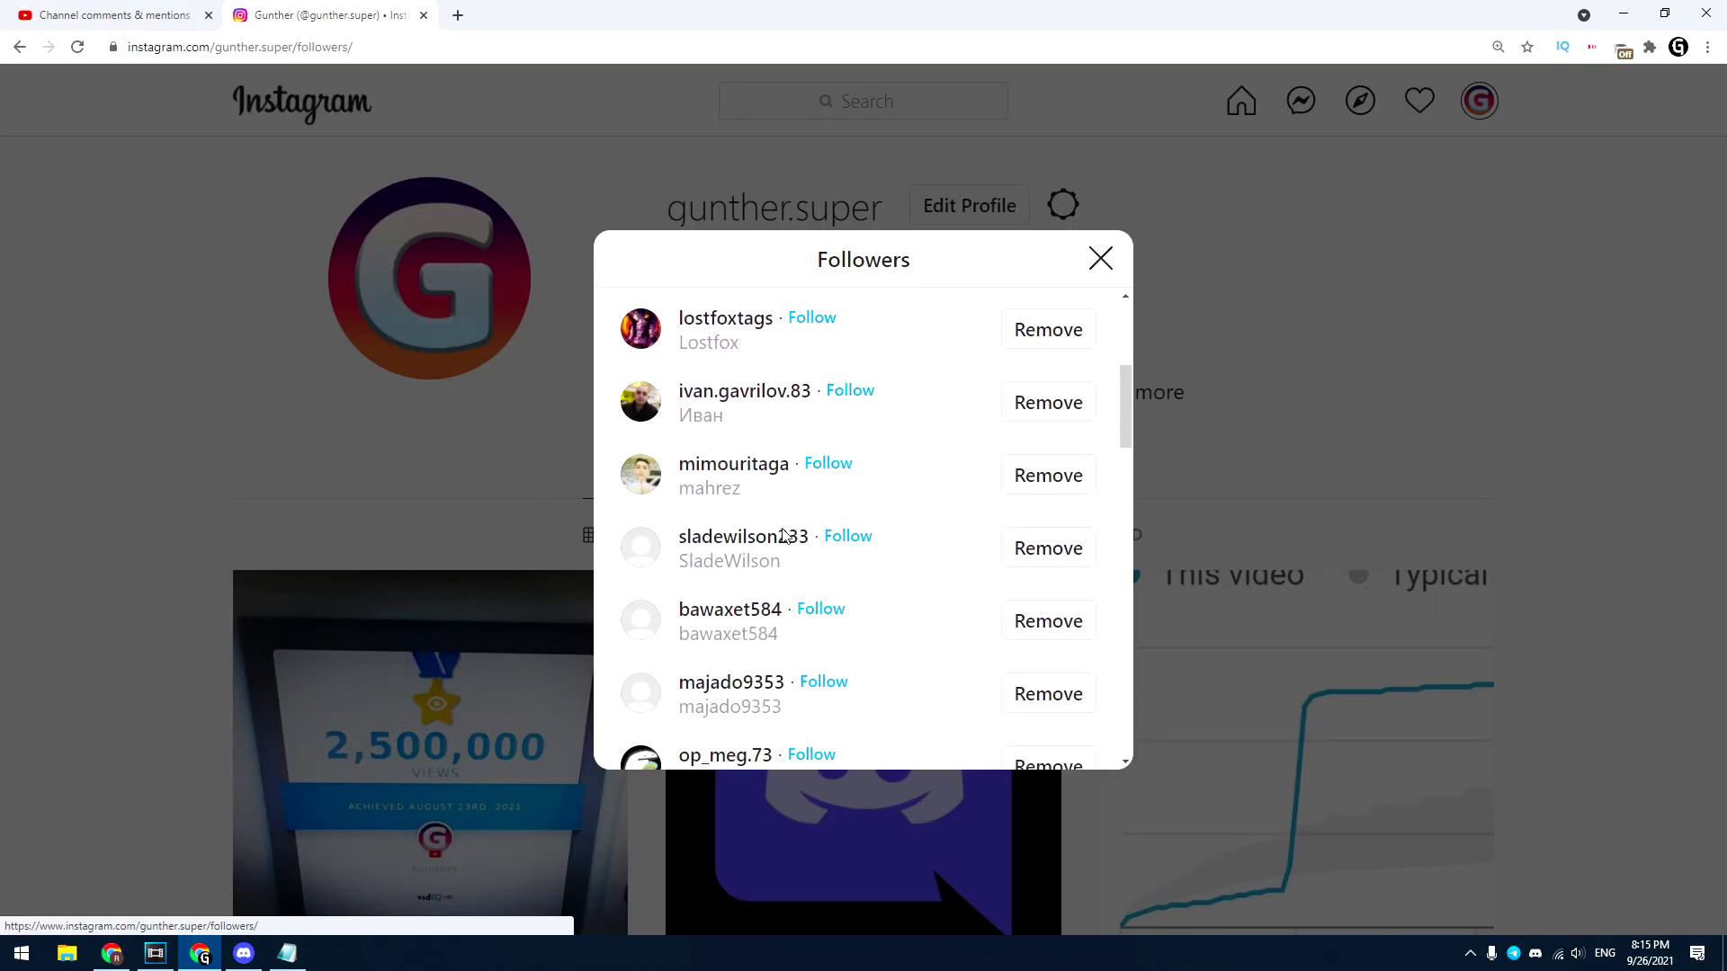
{"action": "left_click", "coordinate": [285, 953]}
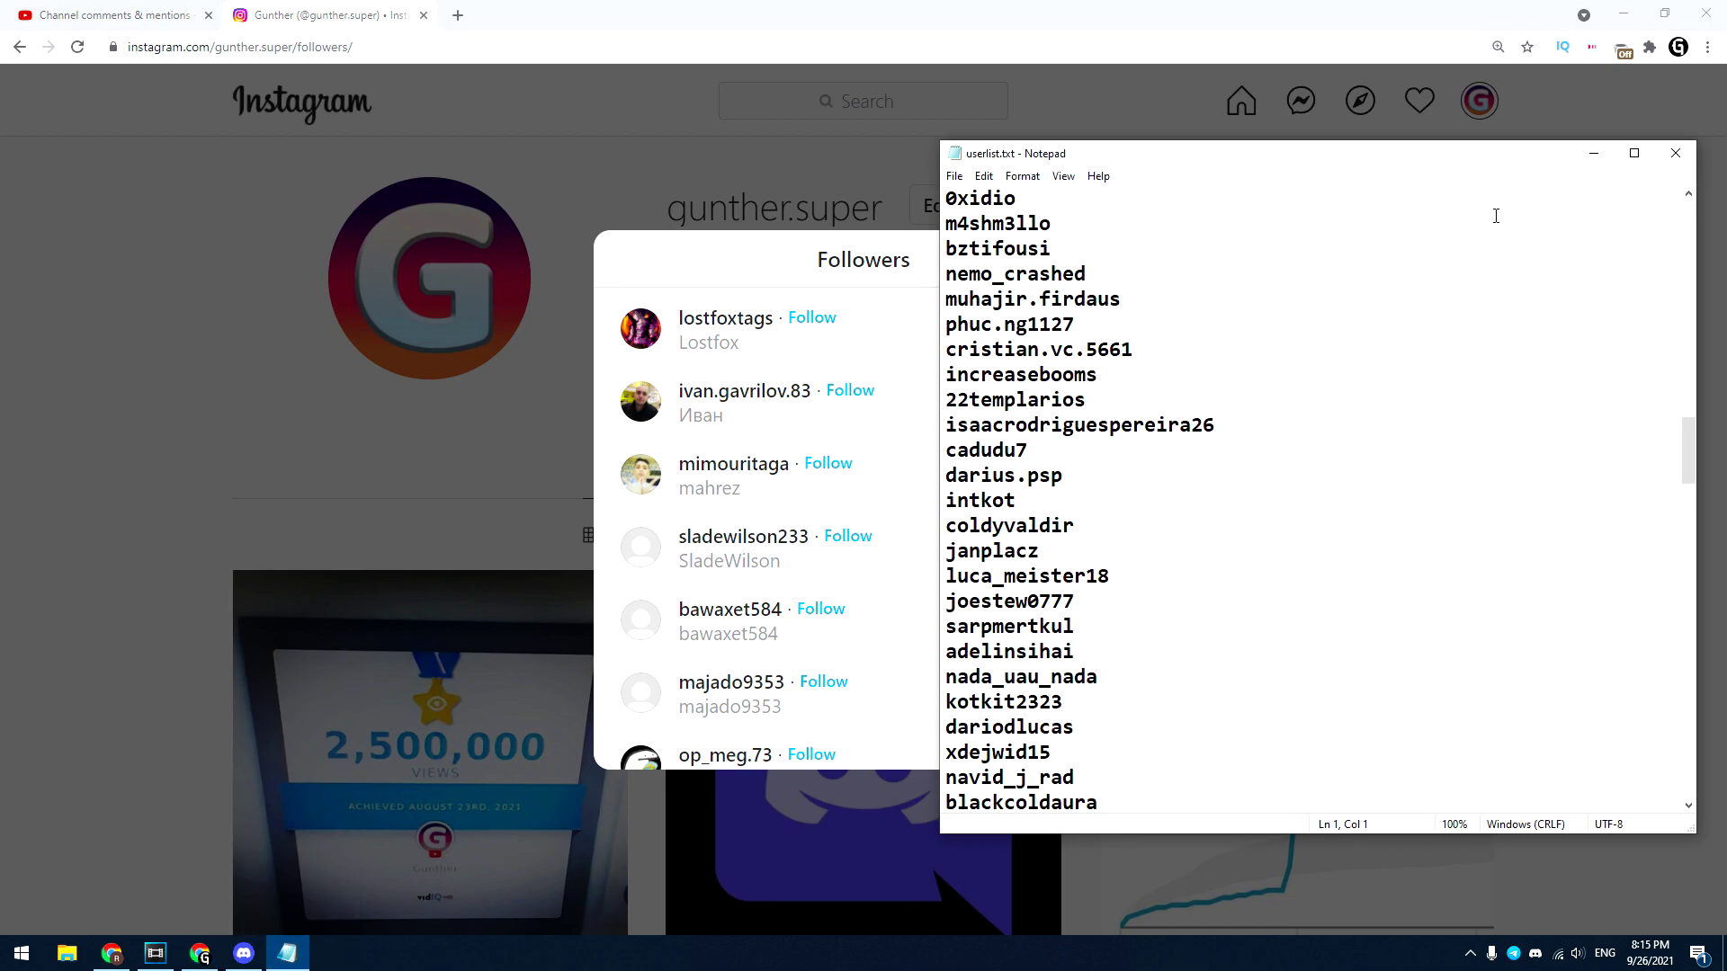
{"action": "mouse_move", "coordinate": [1686, 451]}
{"action": "left_mouse_down"}
{"action": "mouse_move", "coordinate": [1680, 754]}
{"action": "mouse_move", "coordinate": [1683, 463]}
{"action": "left_mouse_up"}
{"action": "scroll", "coordinate": [1444, 505], "scroll_direction": "down", "scroll_amount": 1}
{"action": "scroll", "coordinate": [901, 580], "scroll_direction": "down", "scroll_amount": 3}
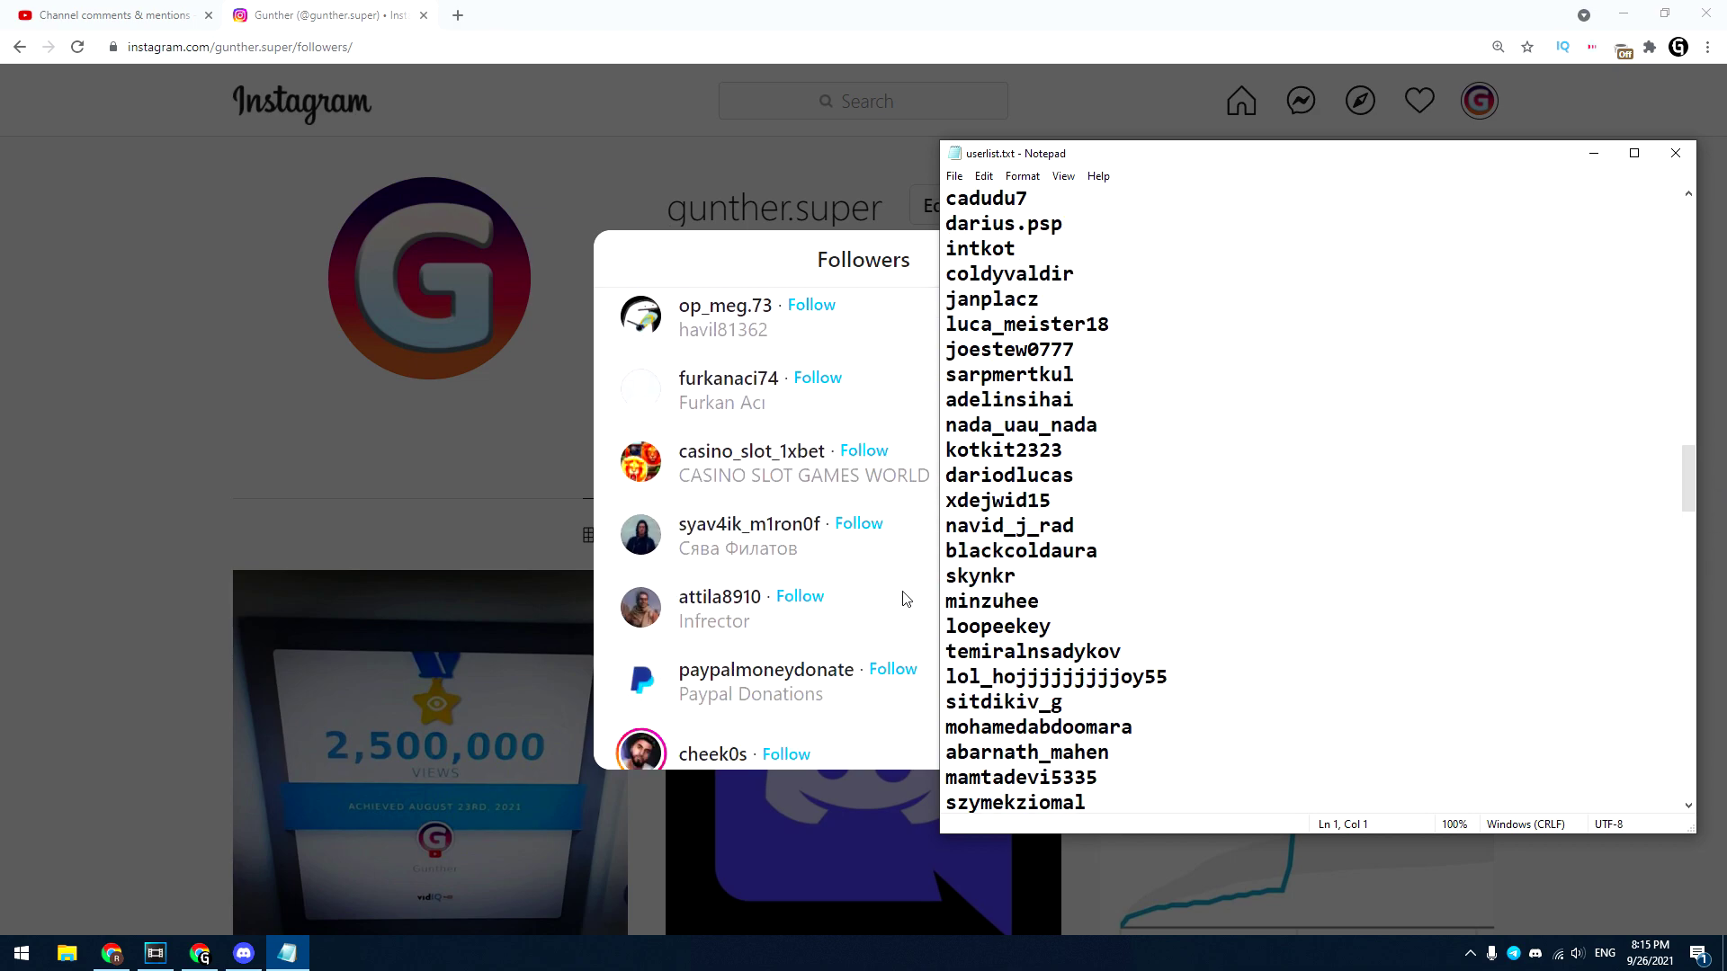
{"action": "scroll", "coordinate": [1338, 595], "scroll_direction": "down", "scroll_amount": 2}
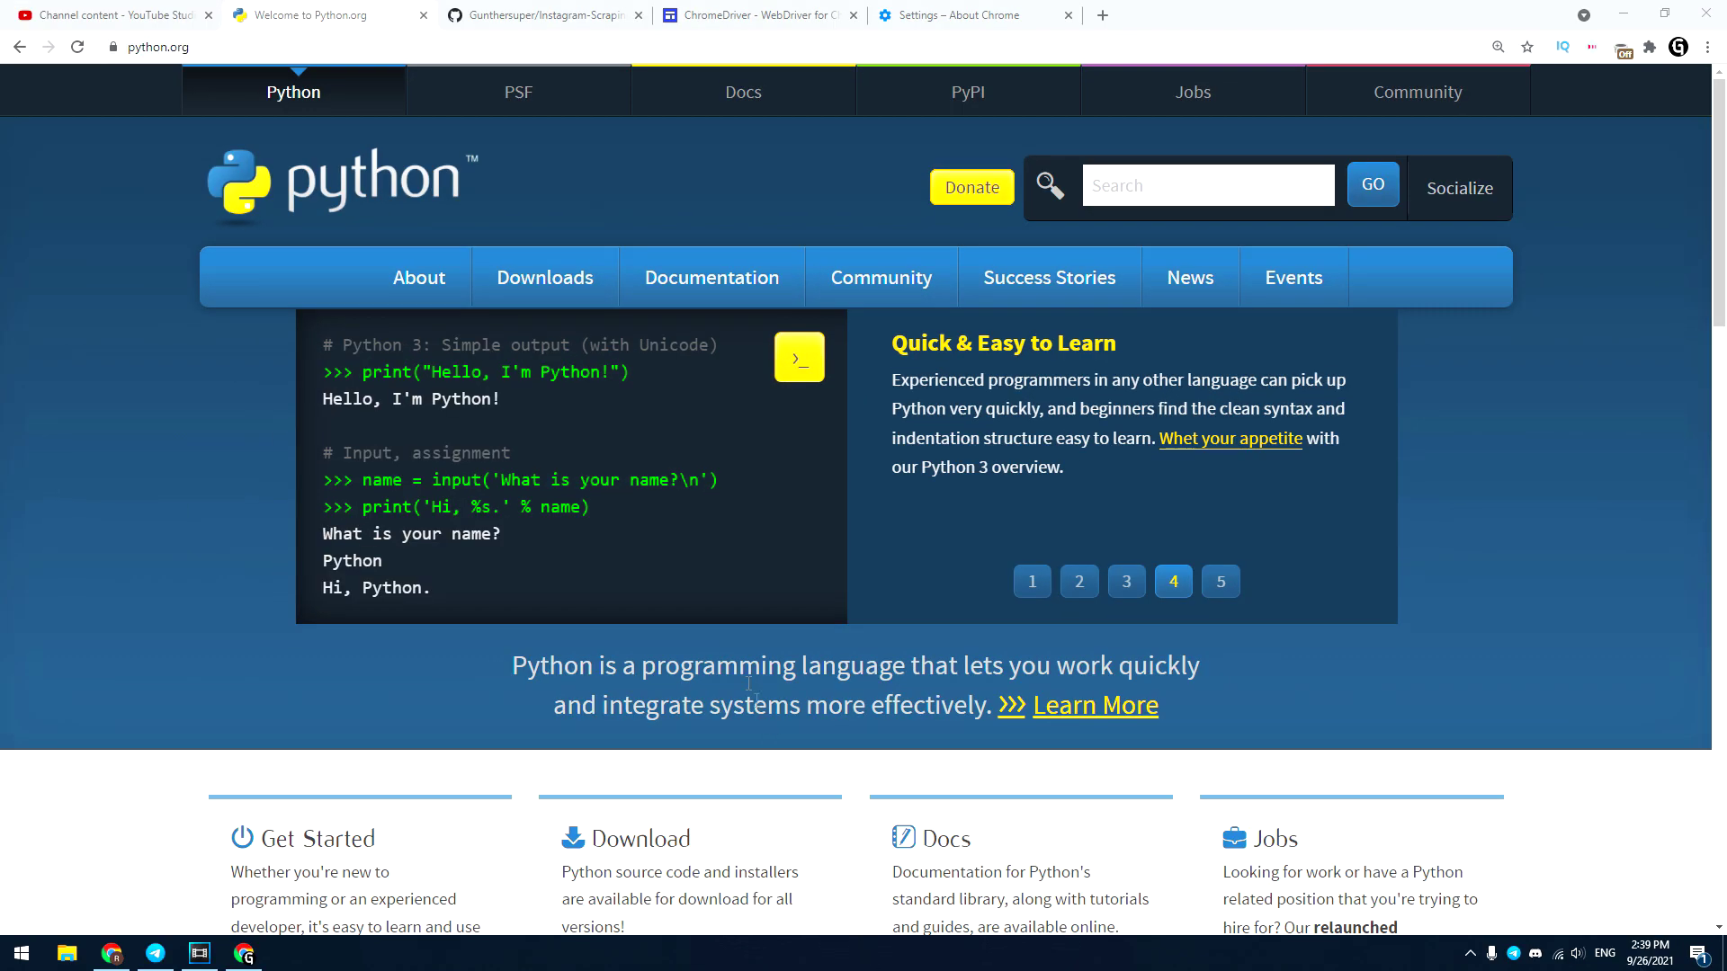
{"action": "mouse_move", "coordinate": [546, 276]}
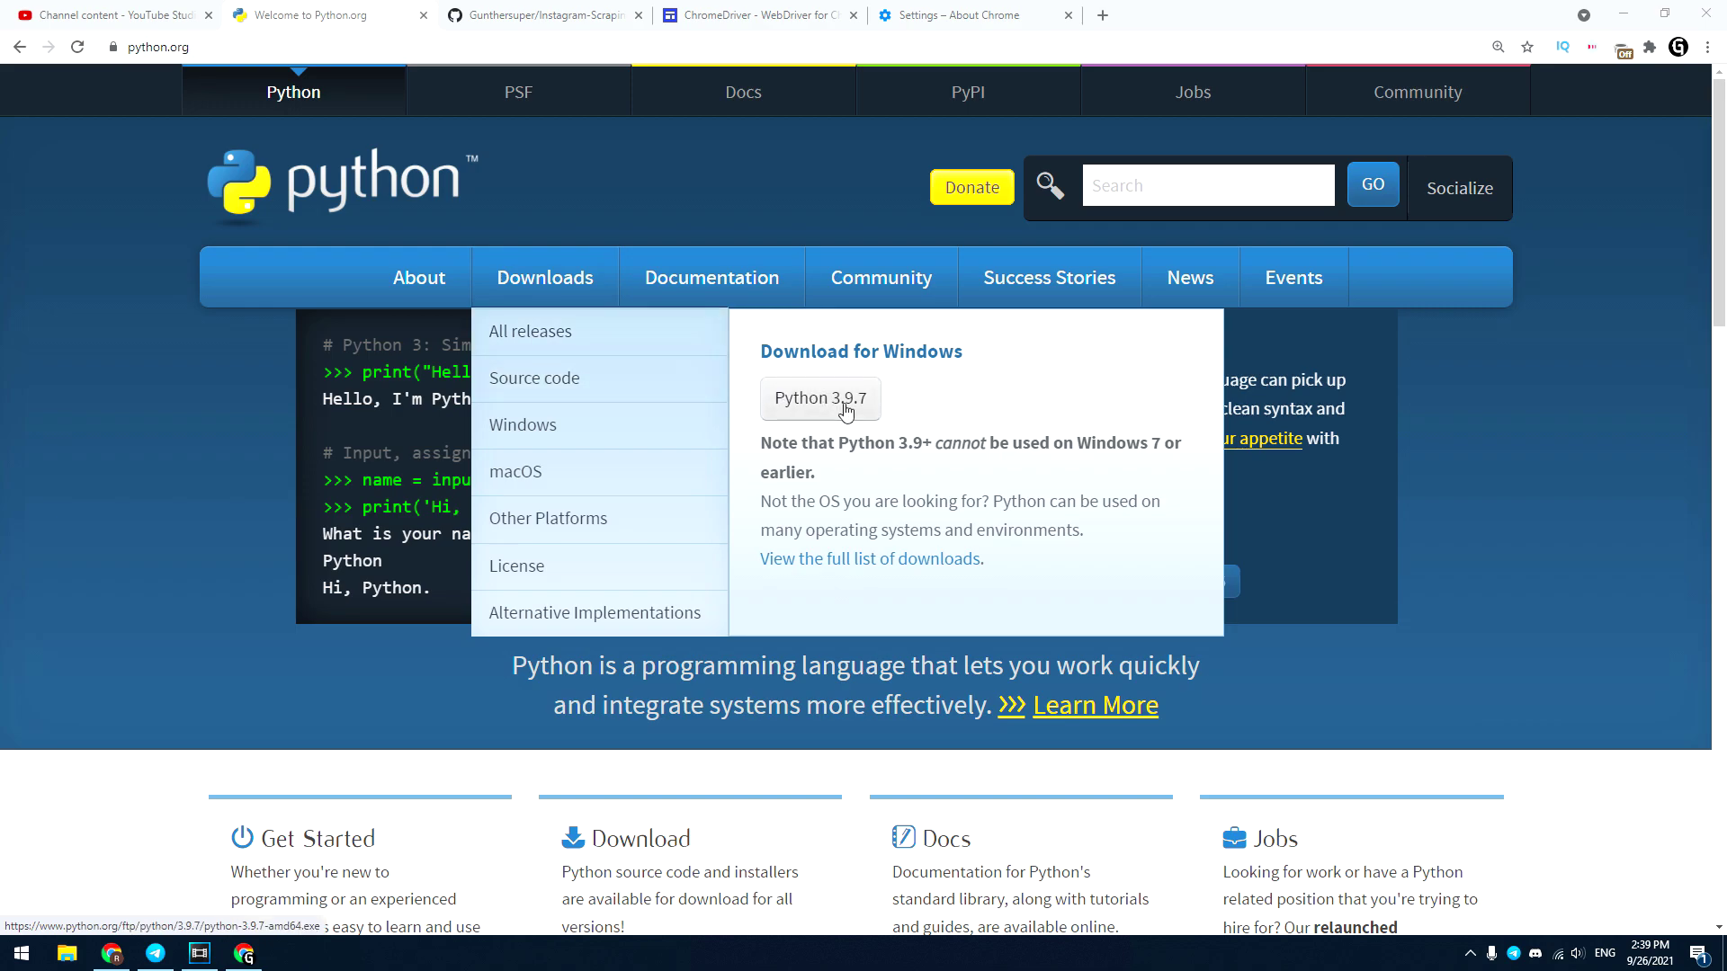
Download and launch the Python 3.9.7 Windows installer with 'Add Python 3.9 to PATH' ticked
{"action": "left_click", "coordinate": [845, 408]}
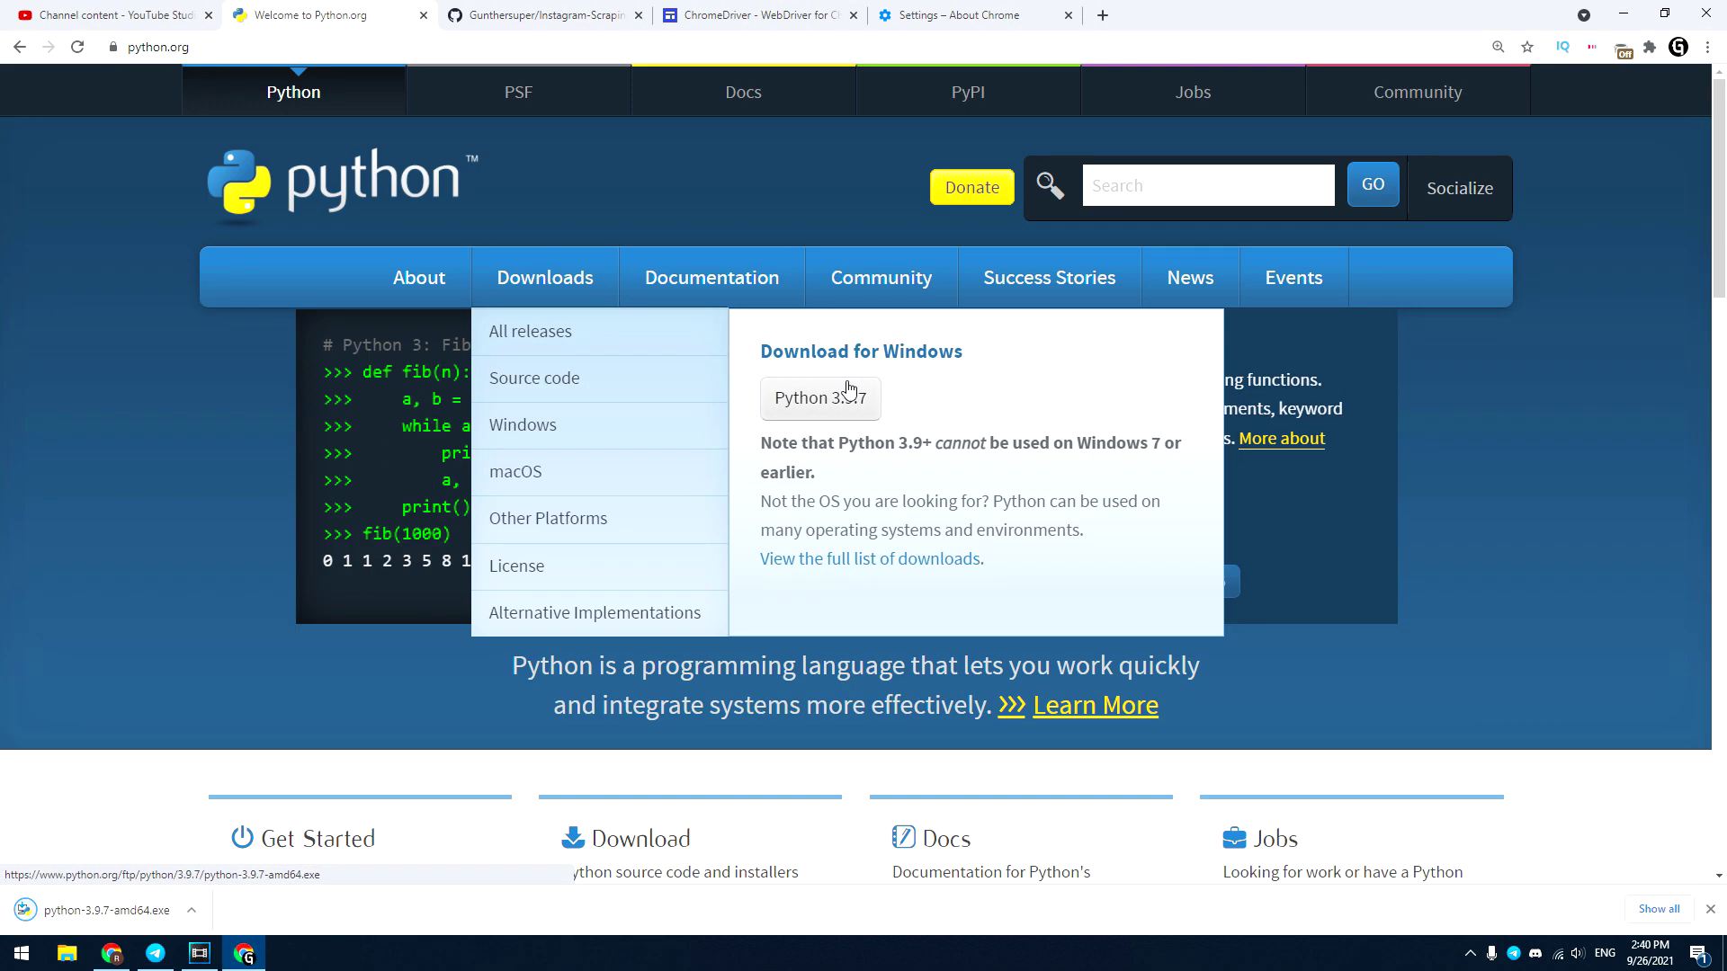
{"action": "left_click", "coordinate": [107, 909]}
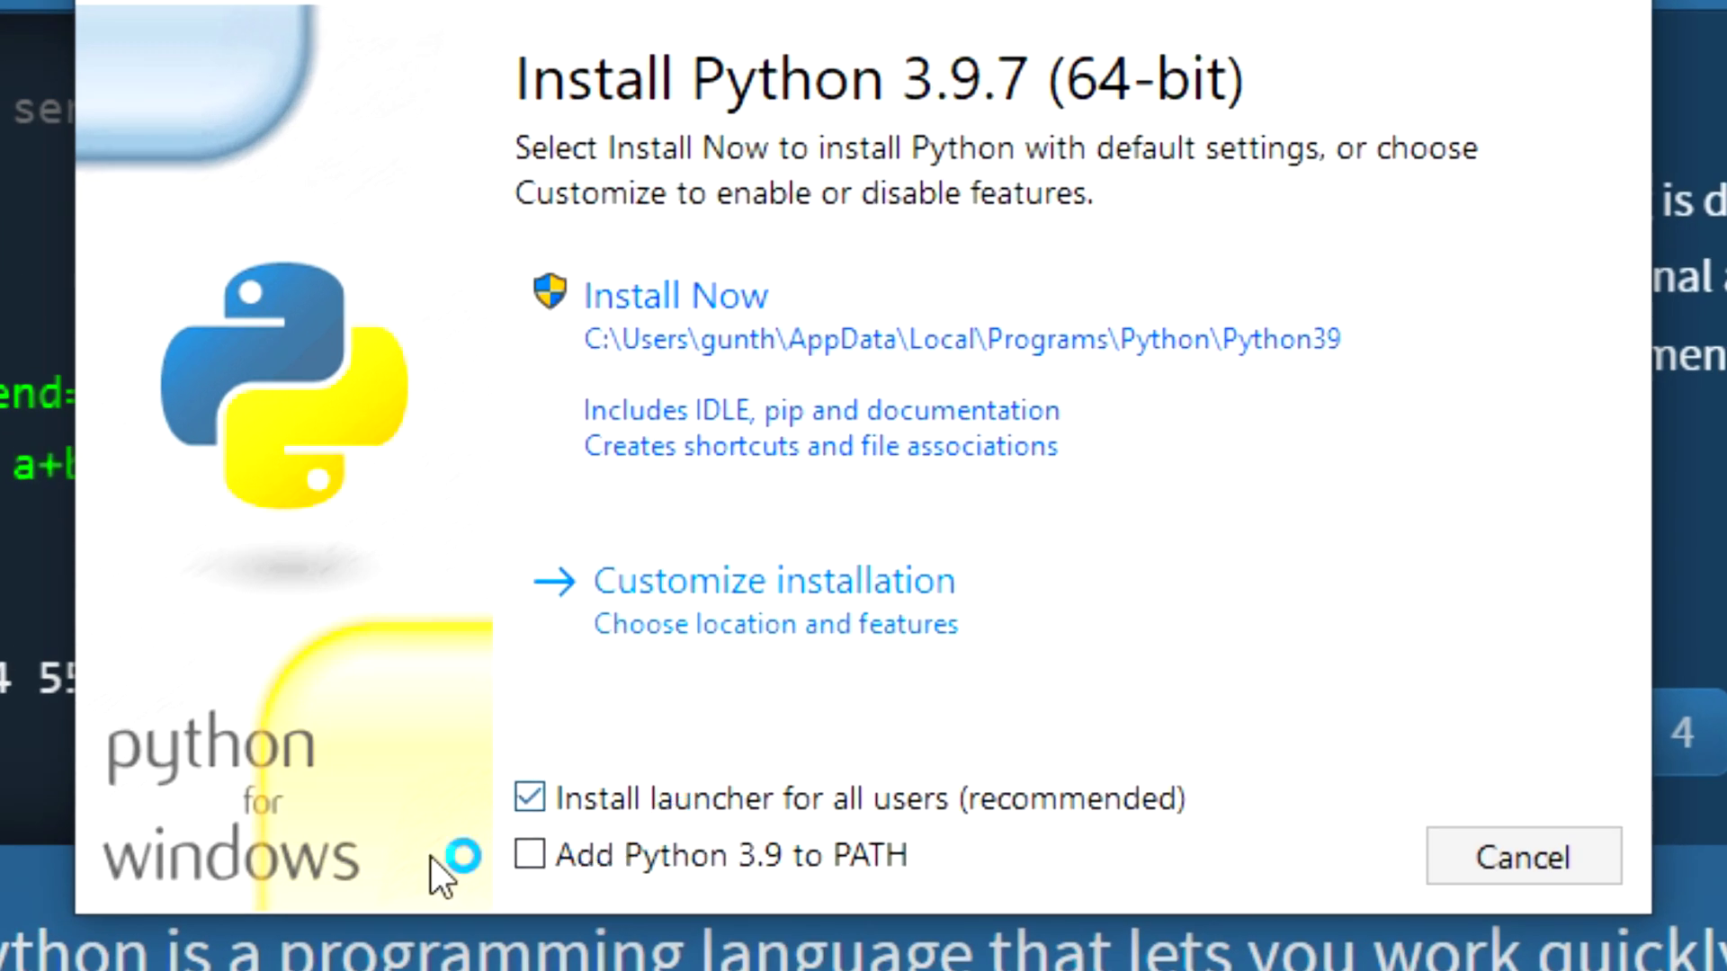
{"action": "left_click", "coordinate": [782, 873]}
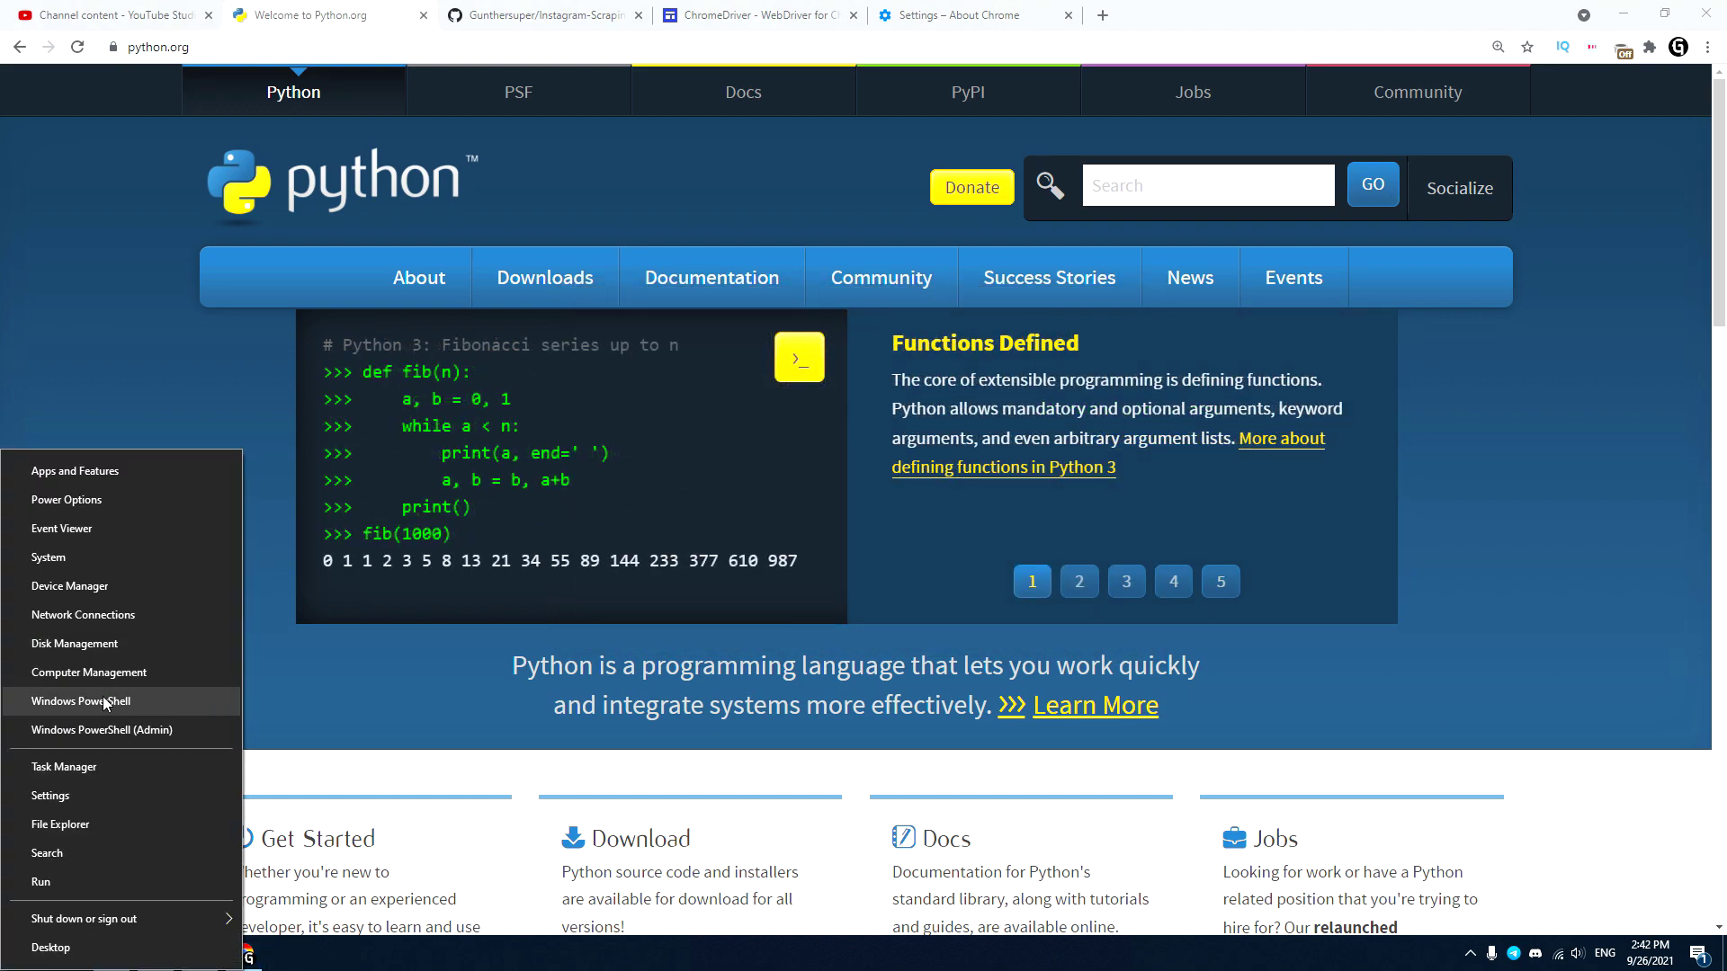
Open Windows PowerShell from the Win+X menu to run 'pip install selenium'
{"action": "left_click", "coordinate": [106, 703]}
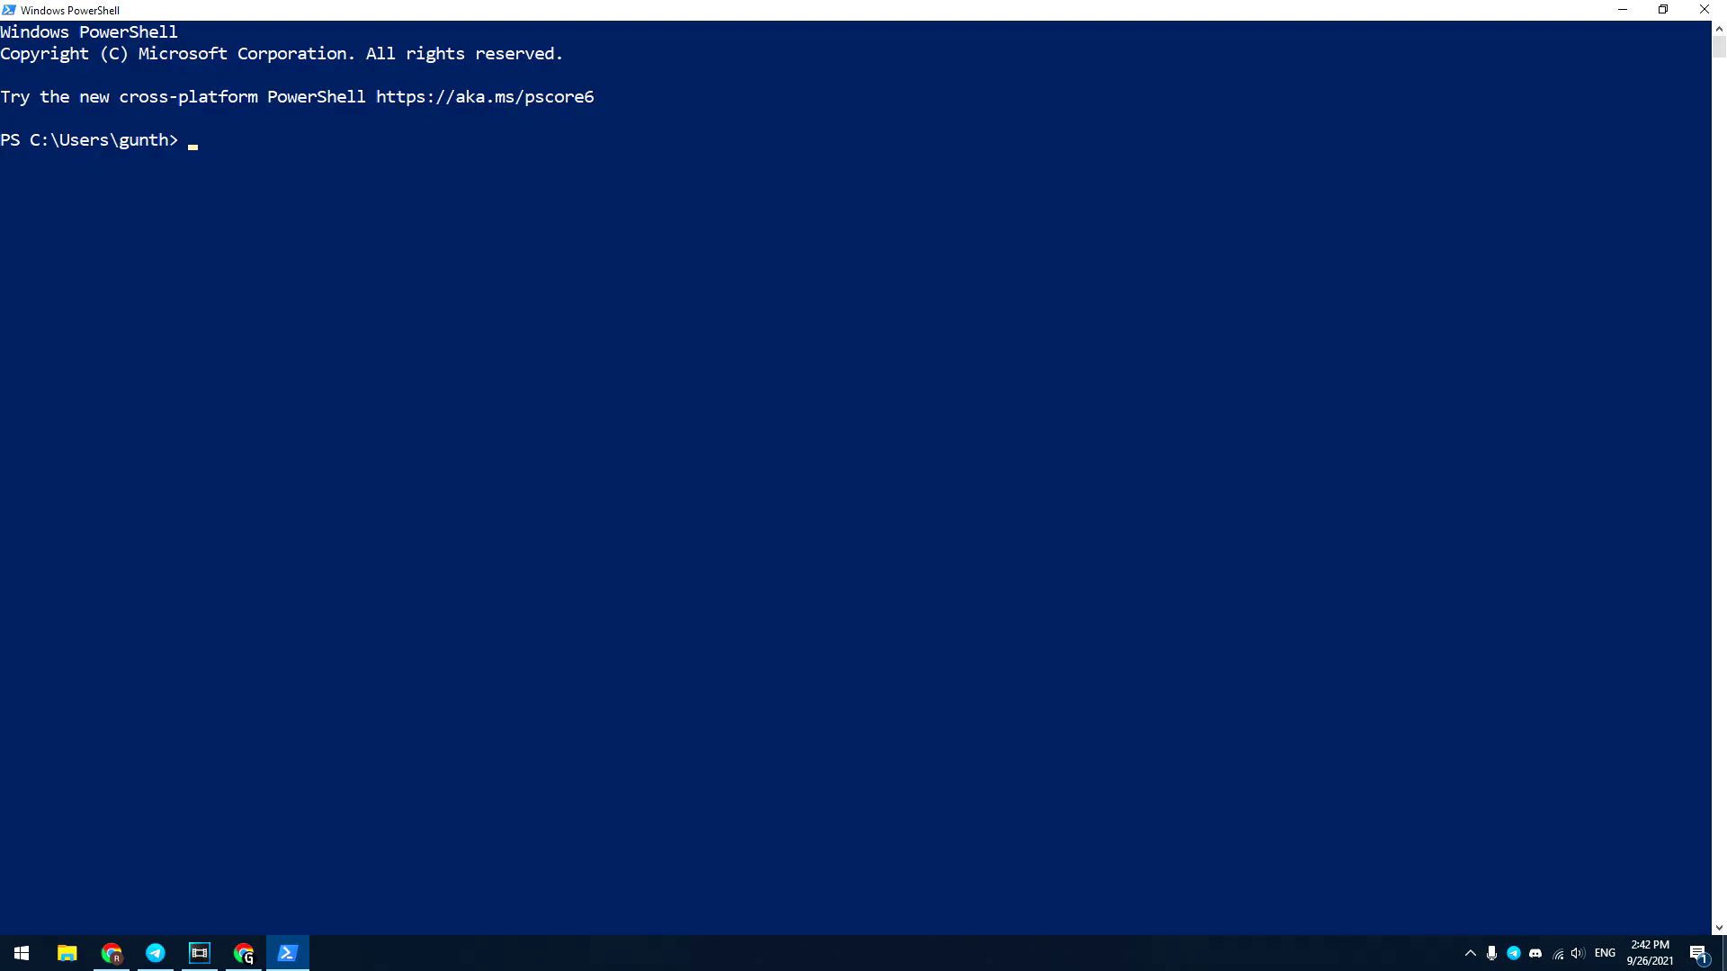
{"action": "type", "text": "pip"}
{"action": "type", "text": " install"}
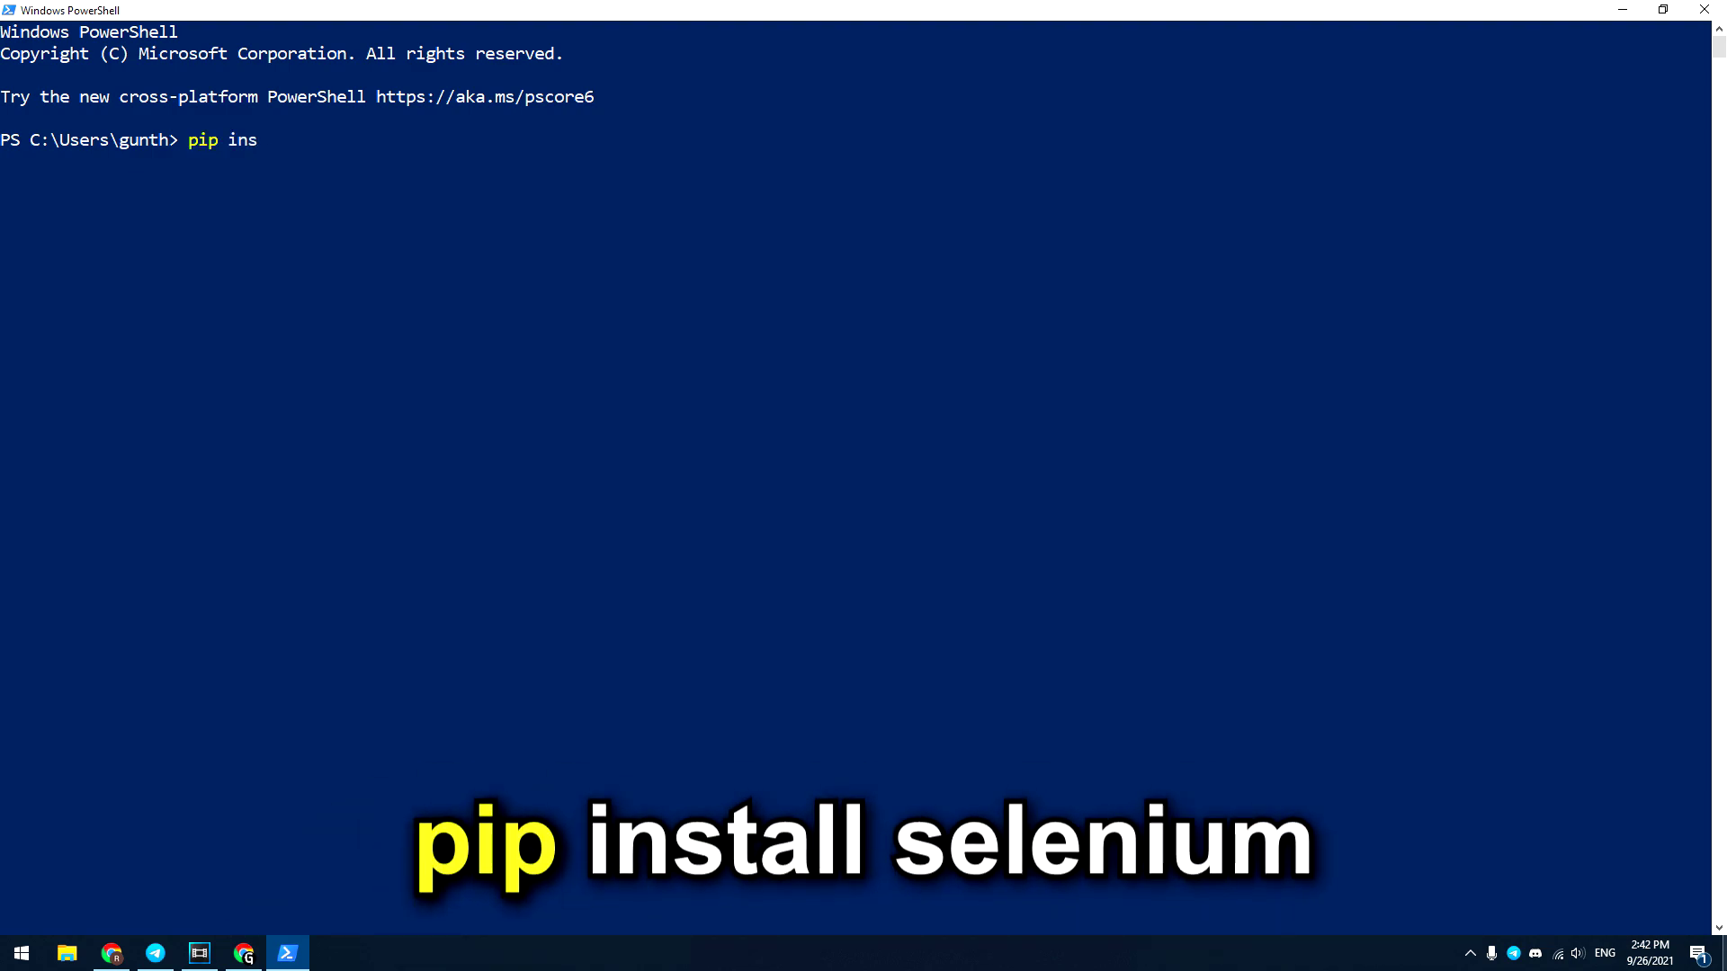
{"action": "type", "text": " selenium"}
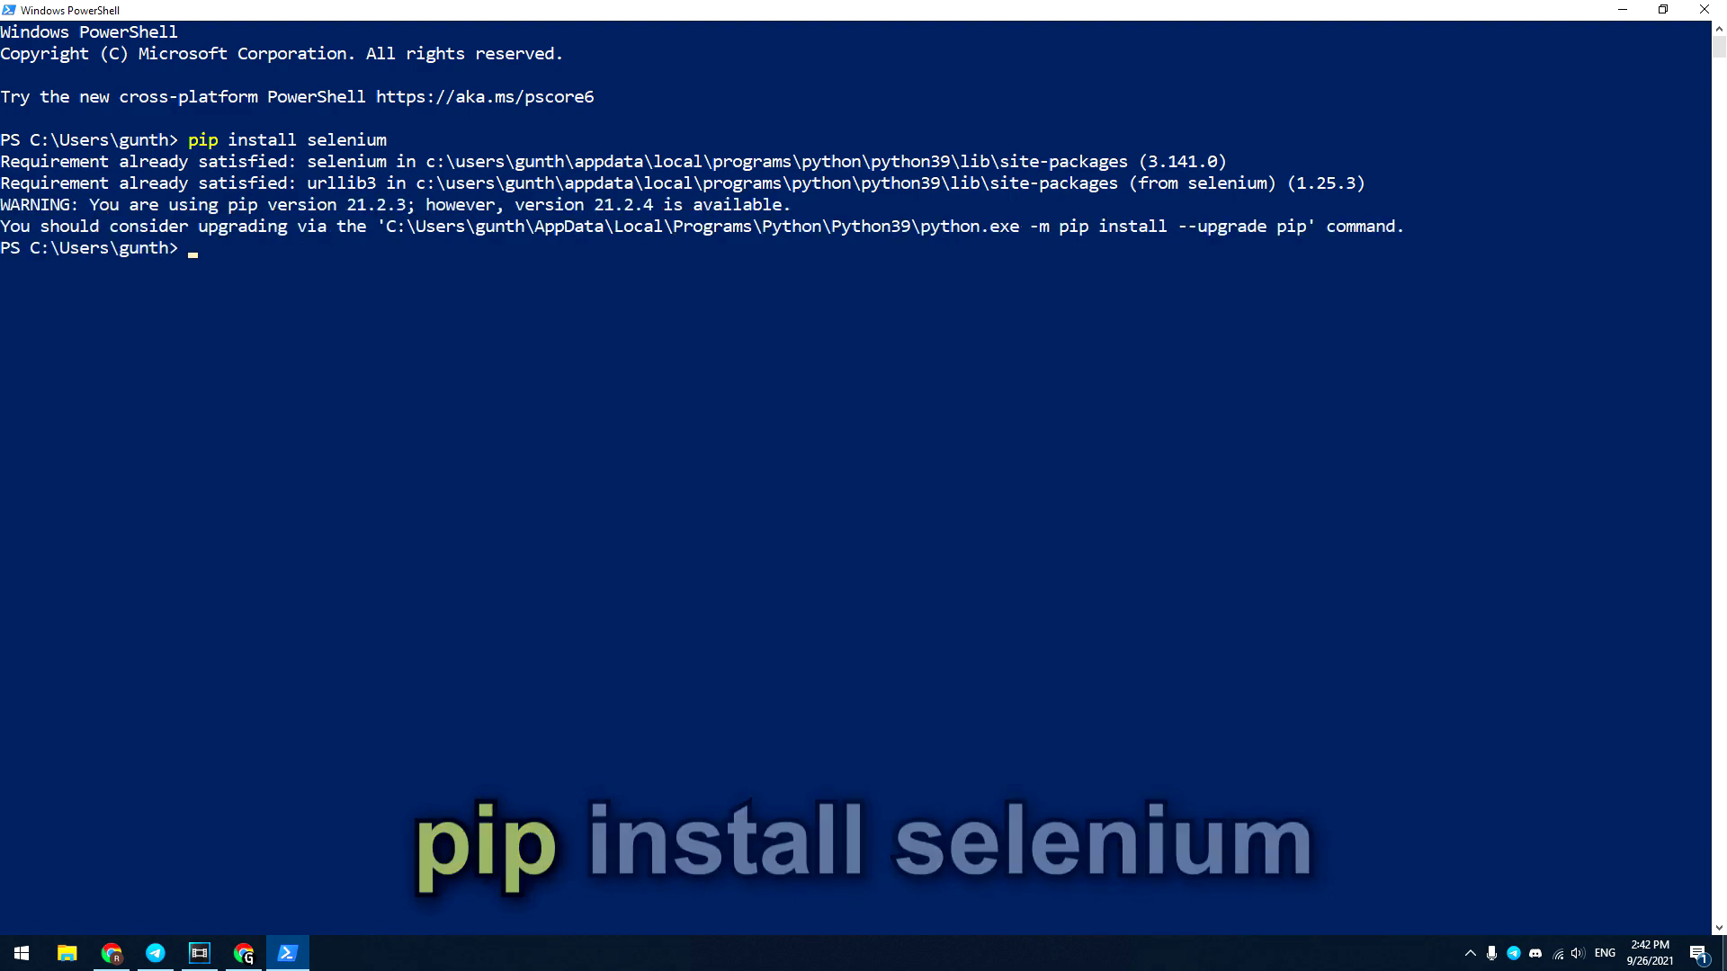
Download the Instagram-Scraping-Followers repository from GitHub as a ZIP
{"action": "key", "text": "alt+Tab"}
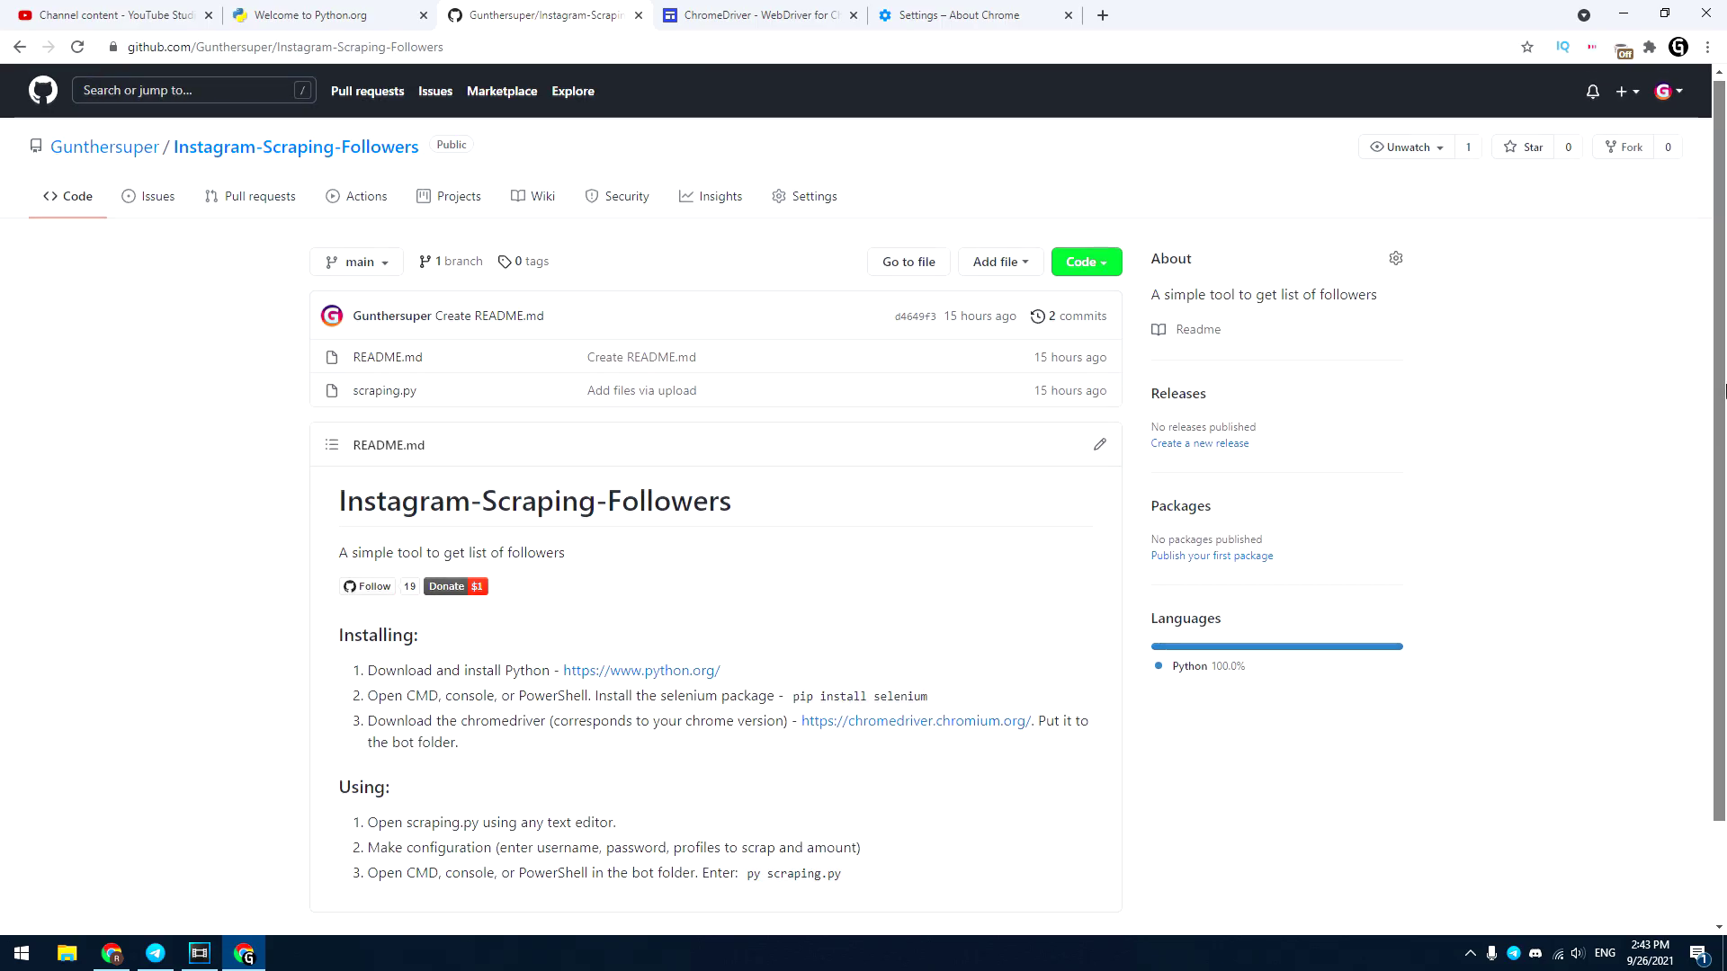
{"action": "scroll", "coordinate": [1722, 452], "scroll_direction": "down", "scroll_amount": 1}
{"action": "left_click_drag", "start_coordinate": [1722, 452], "coordinate": [1723, 407]}
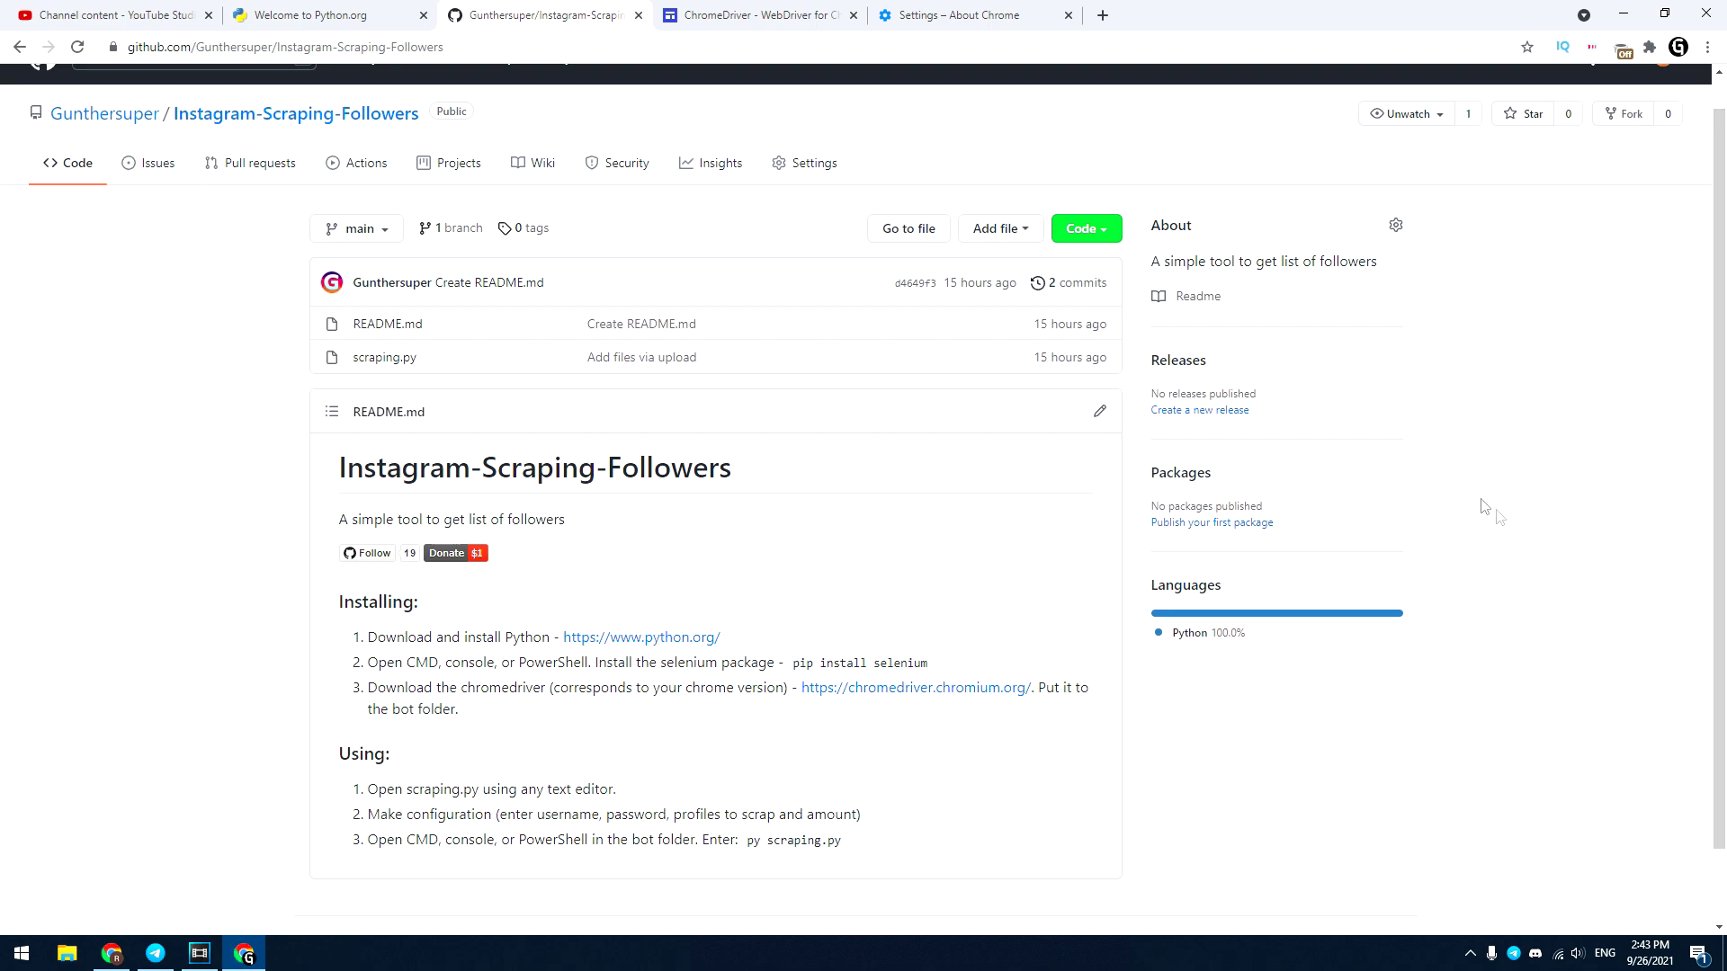
{"action": "left_click", "coordinate": [1107, 230]}
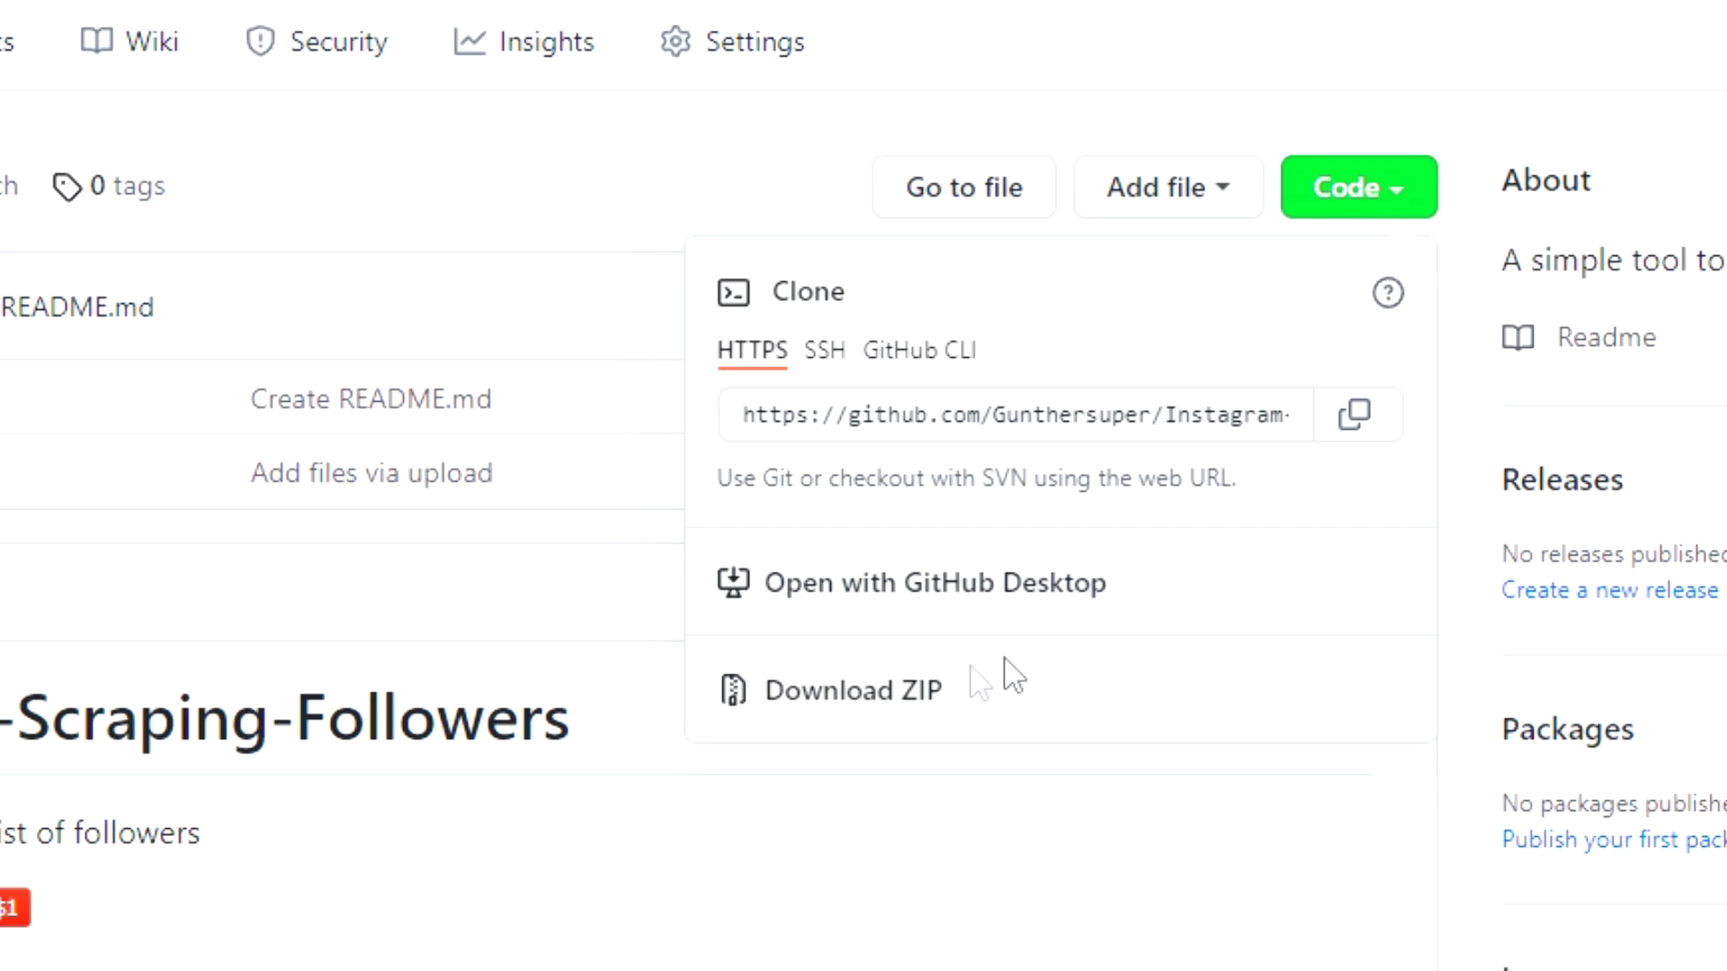
{"action": "left_click", "coordinate": [1053, 694]}
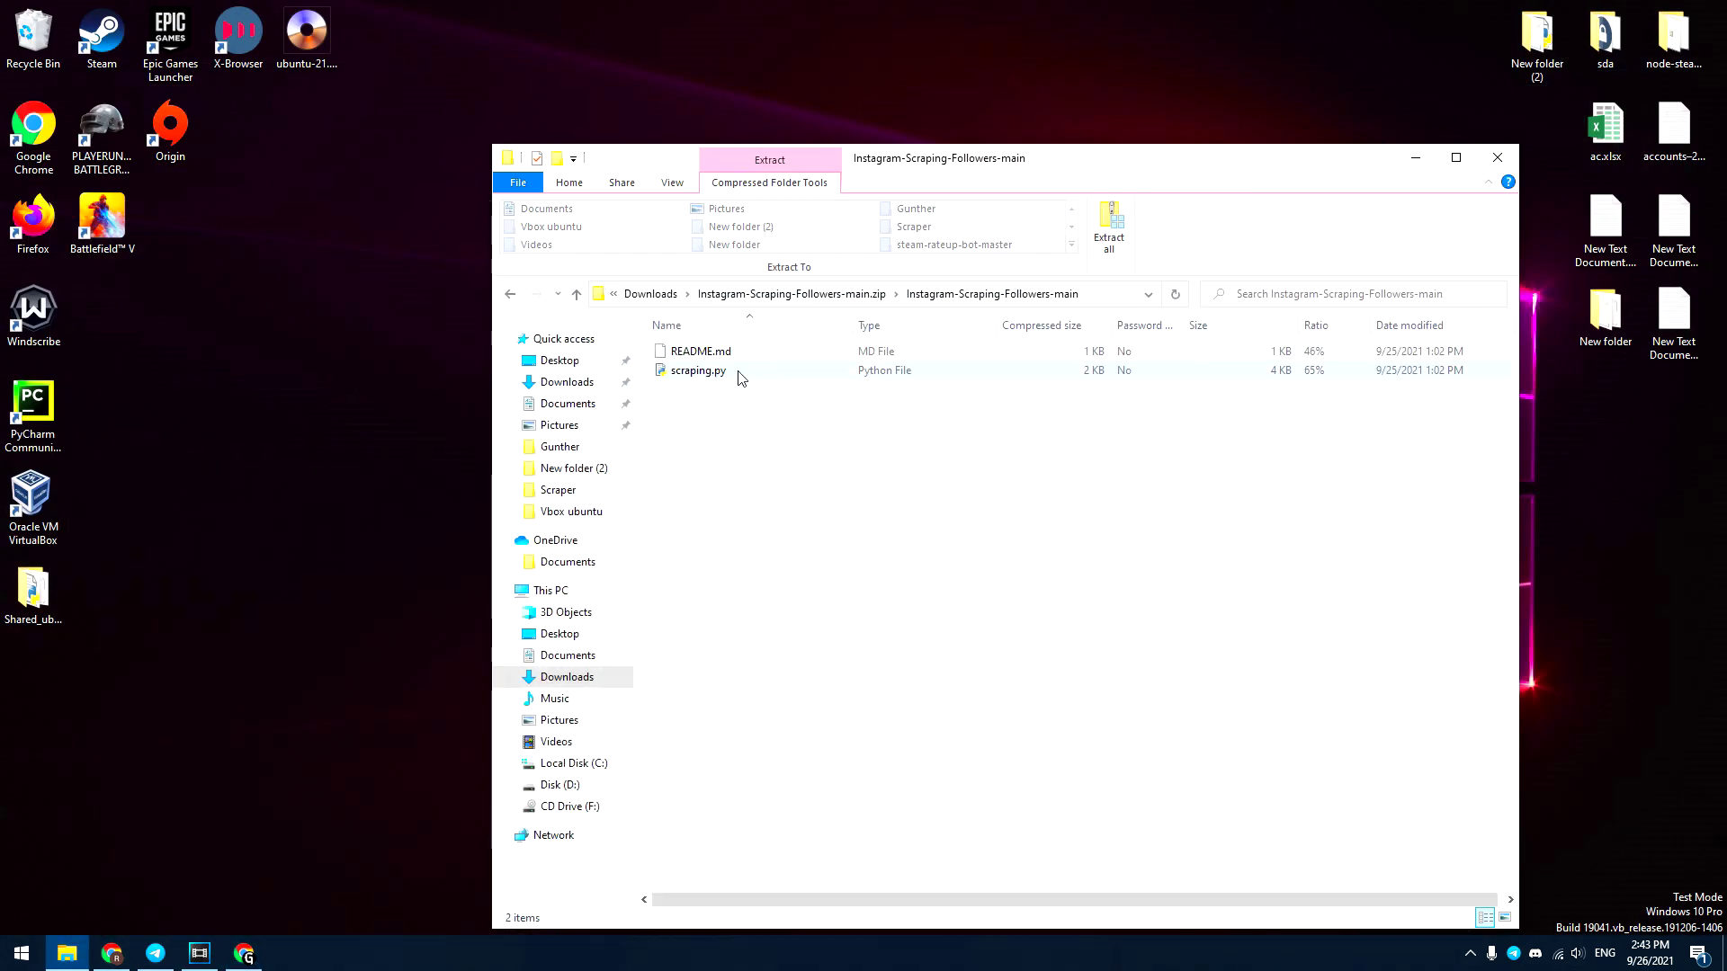
Copy scraping.py from the ZIP onto the middle of the desktop
{"action": "left_click_drag", "start_coordinate": [695, 373], "coordinate": [363, 362]}
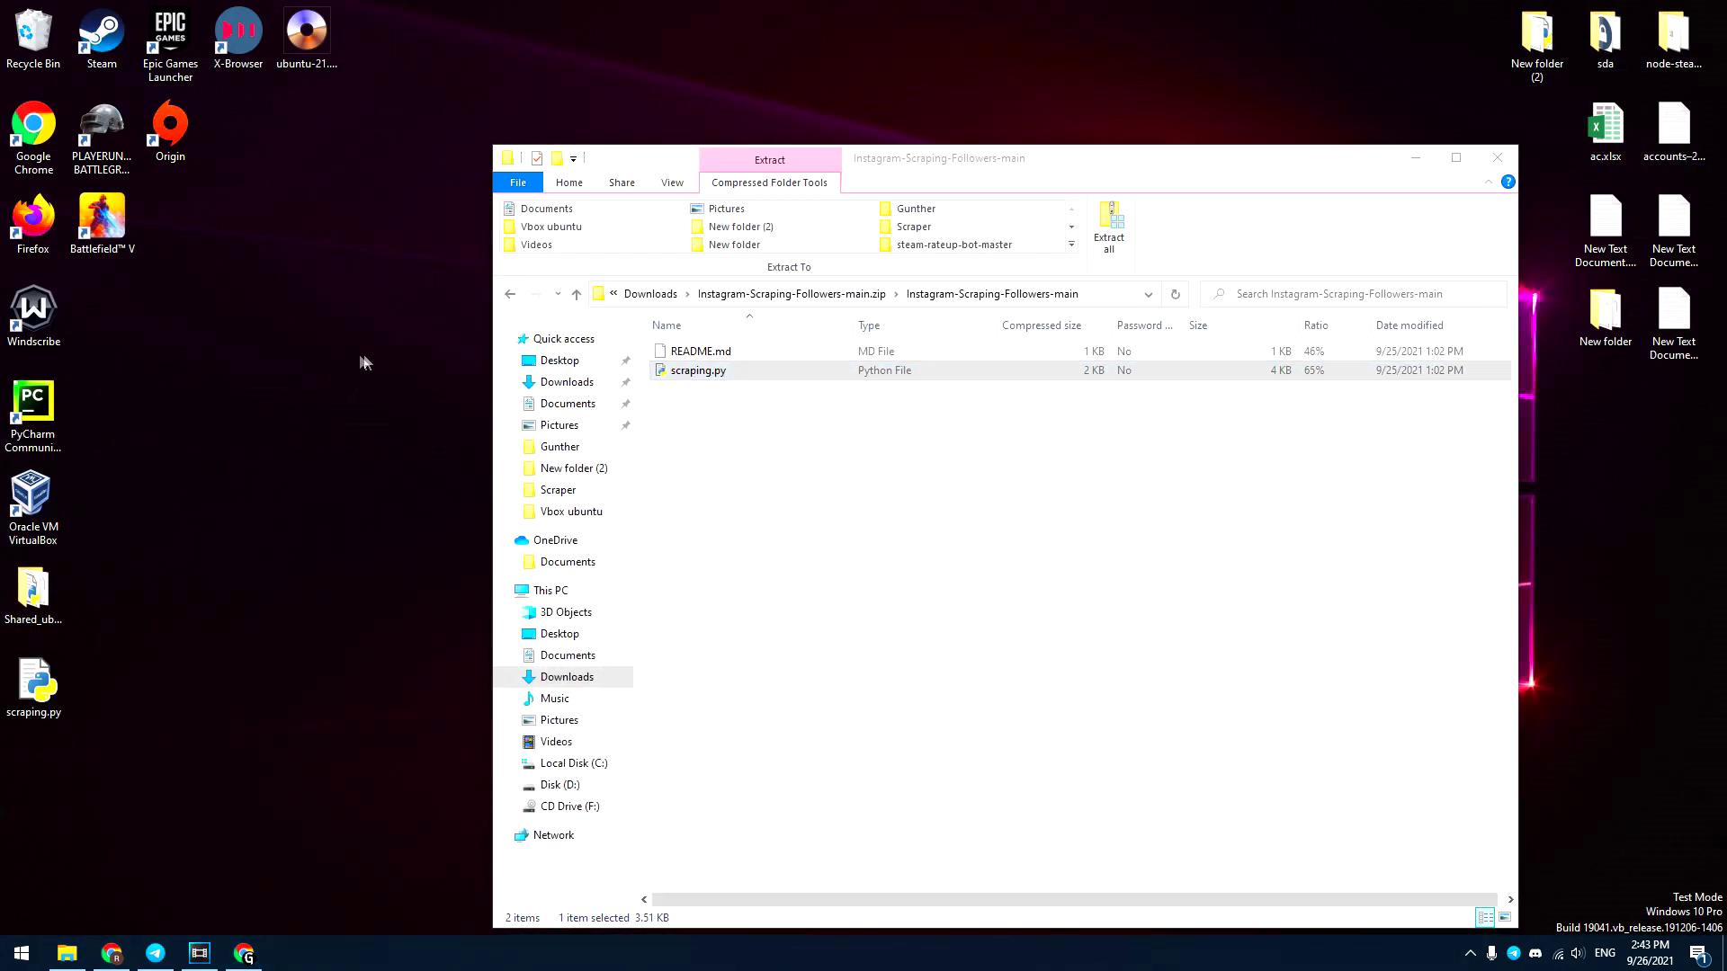
{"action": "left_click", "coordinate": [1502, 158]}
{"action": "left_click_drag", "start_coordinate": [32, 682], "coordinate": [753, 417]}
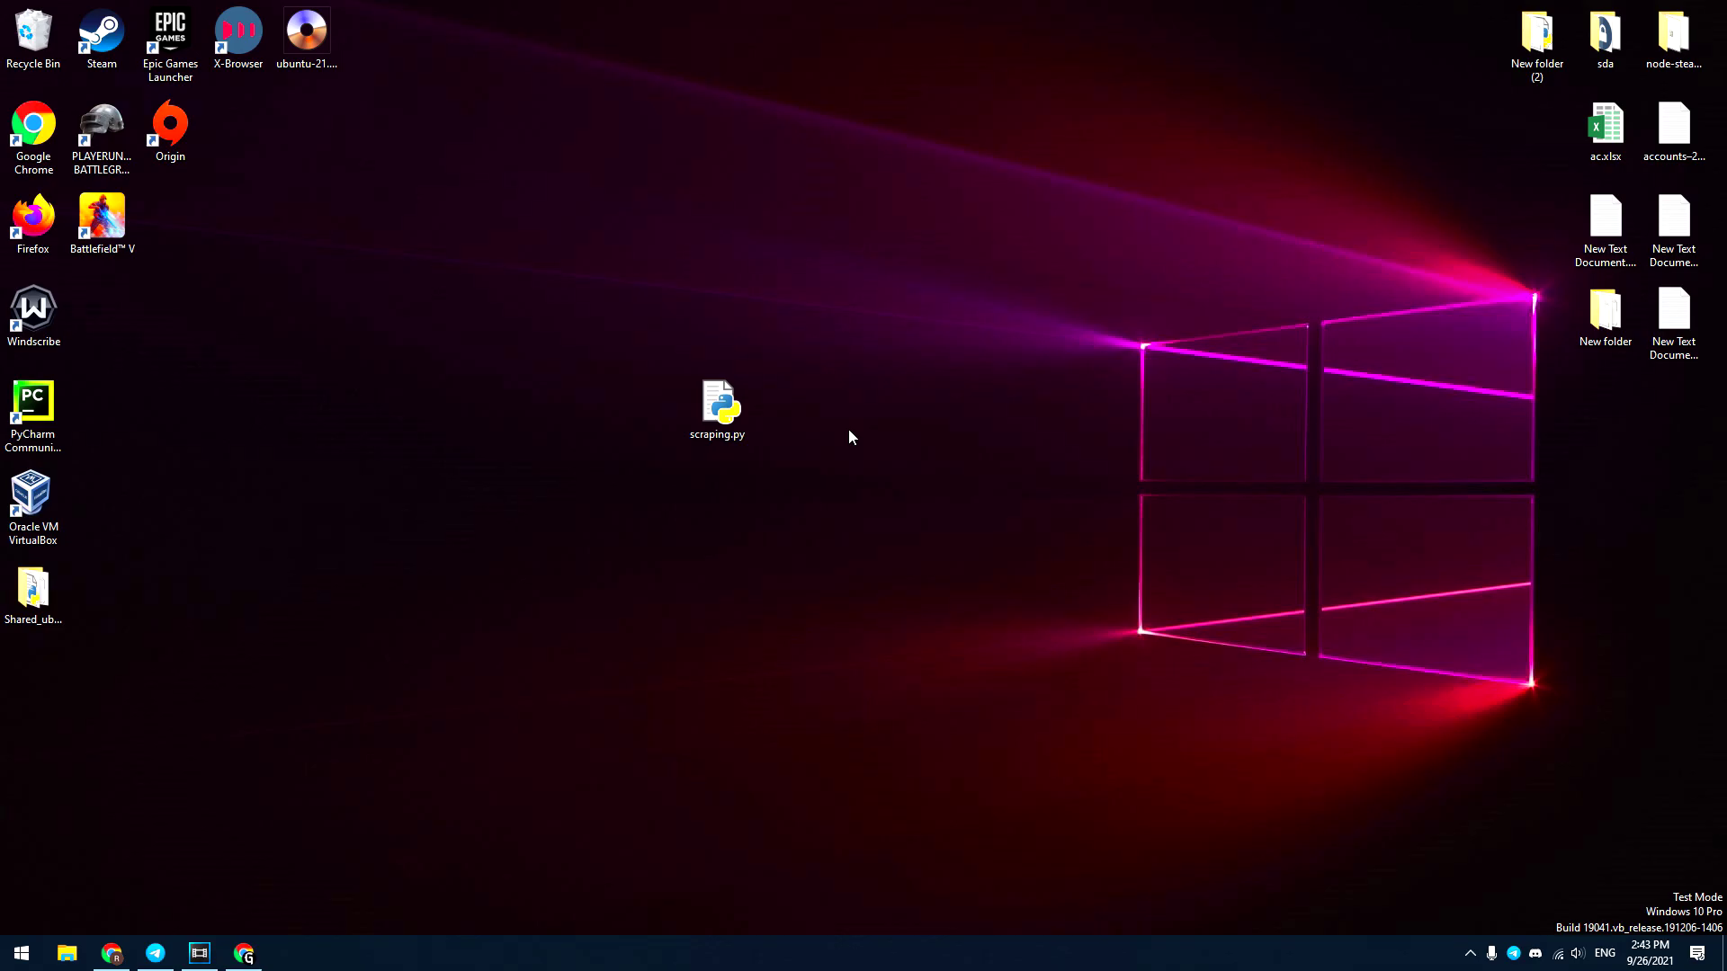
Confirm Chrome is version 94, then download ChromeDriver 94.0.4606.41's chromedriver_win32.zip
{"action": "key", "text": "alt+Tab"}
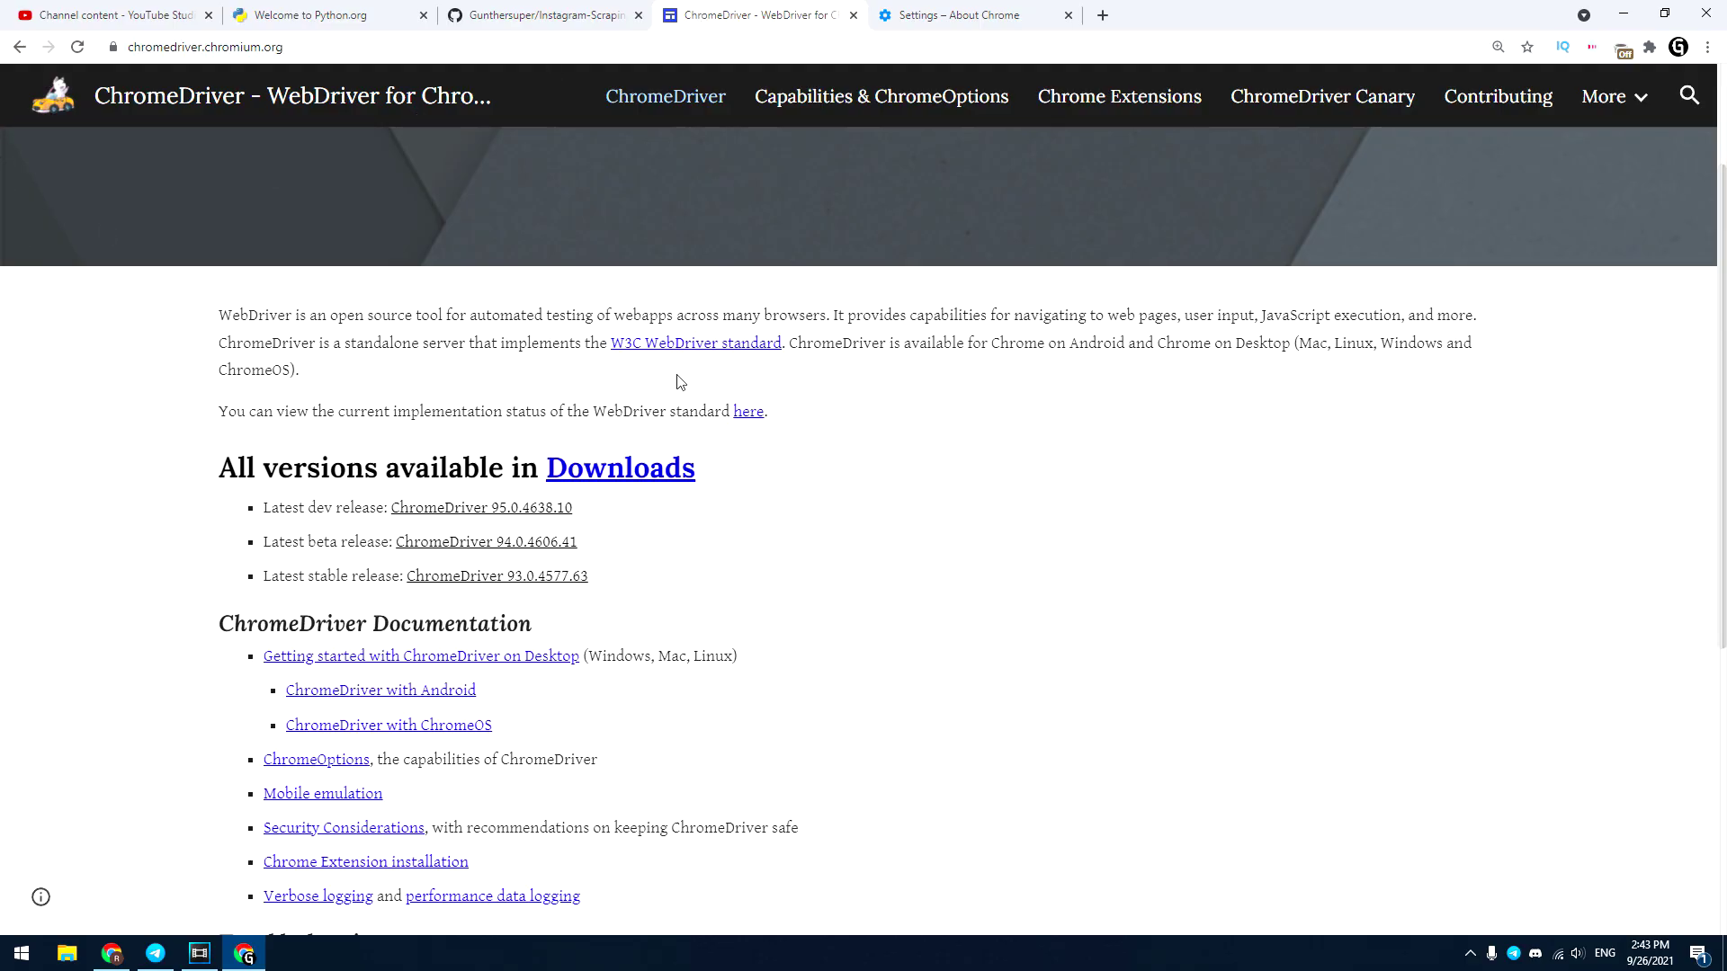
{"action": "left_click", "coordinate": [945, 15]}
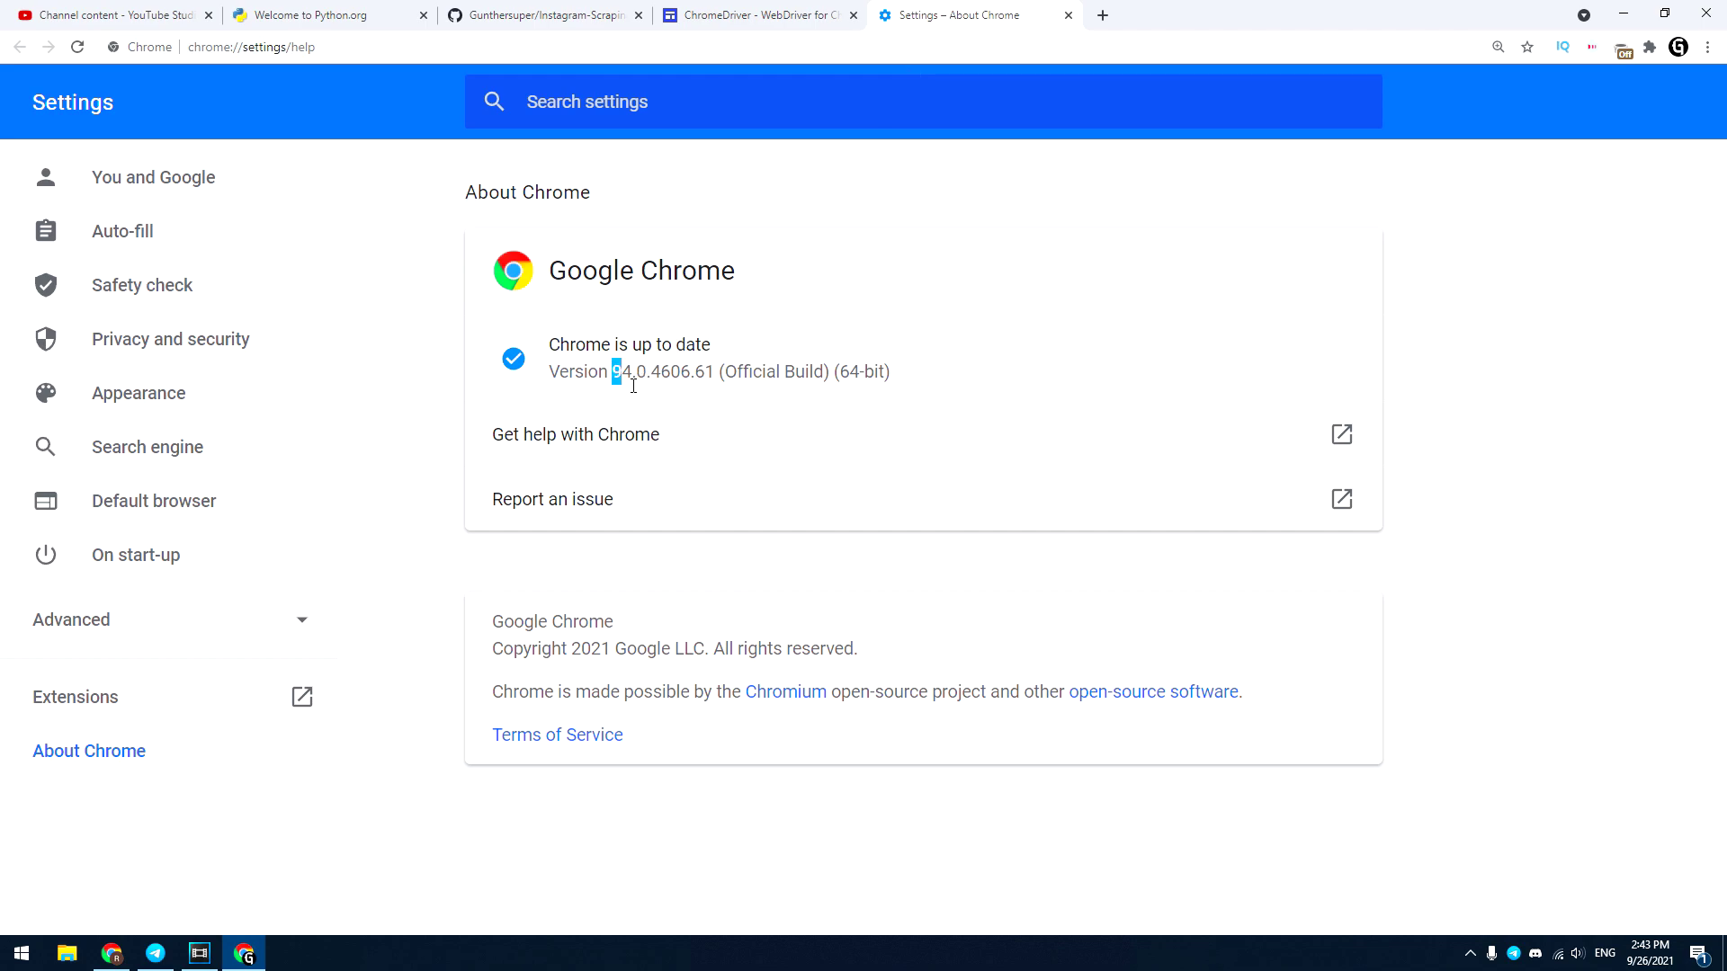
{"action": "left_click_drag", "start_coordinate": [614, 378], "coordinate": [635, 380]}
{"action": "left_click", "coordinate": [770, 17]}
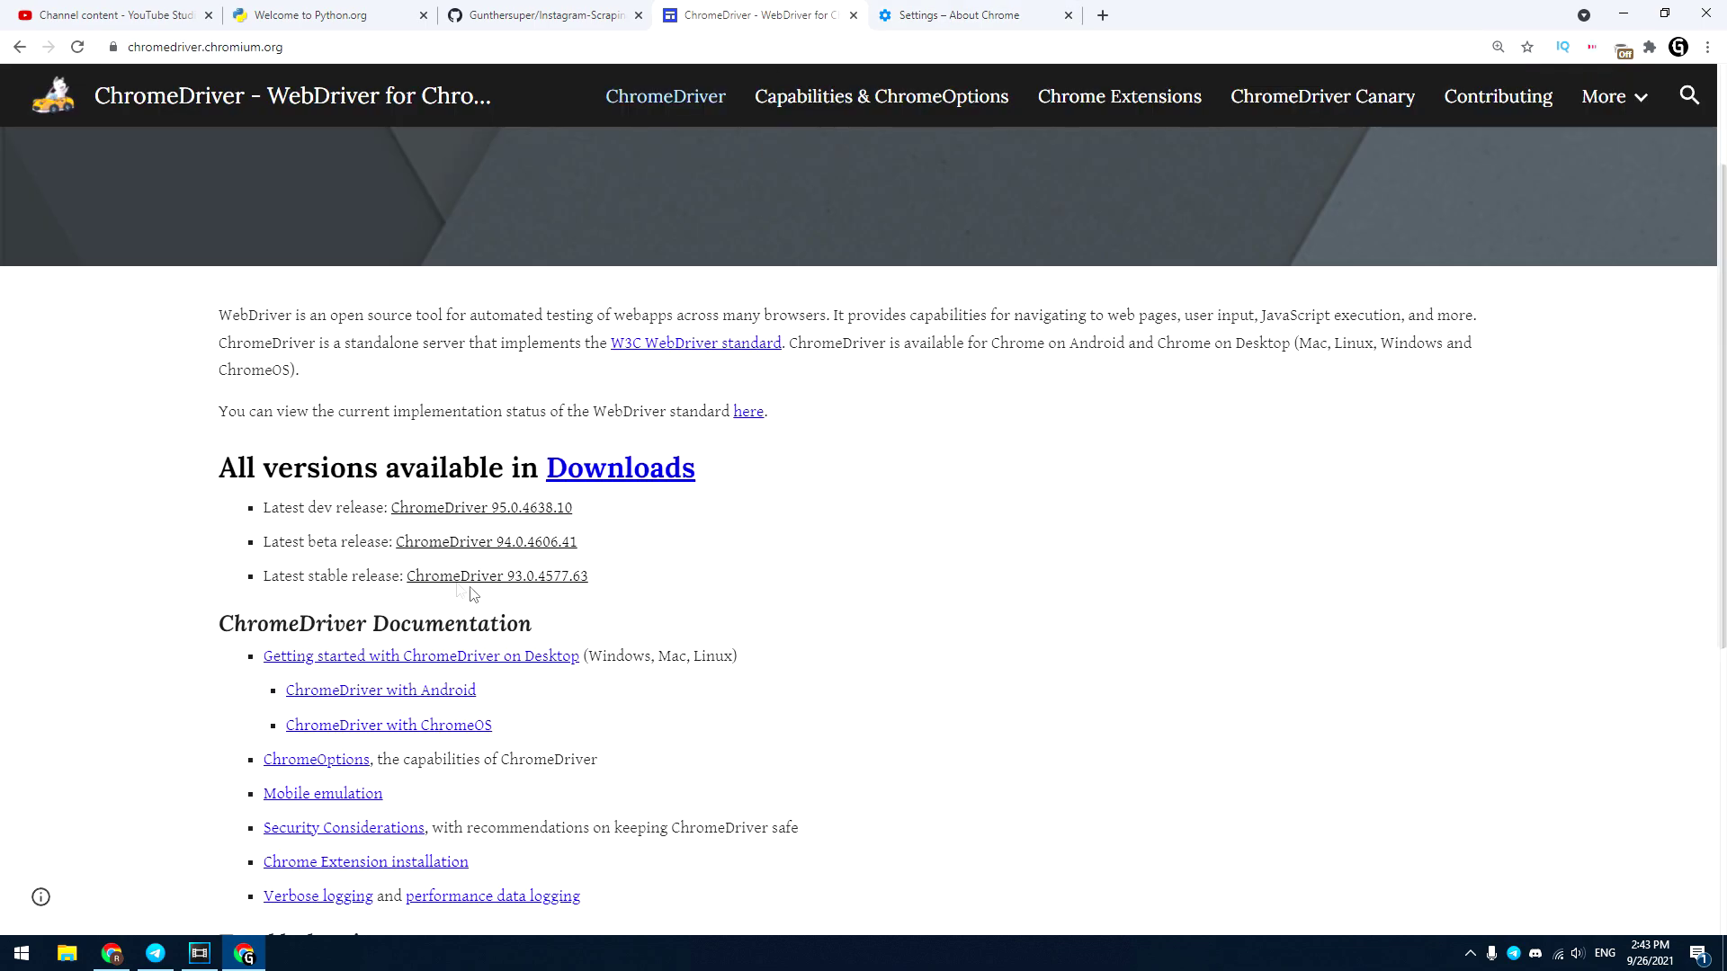
{"action": "left_click", "coordinate": [571, 546]}
{"action": "left_click", "coordinate": [171, 263]}
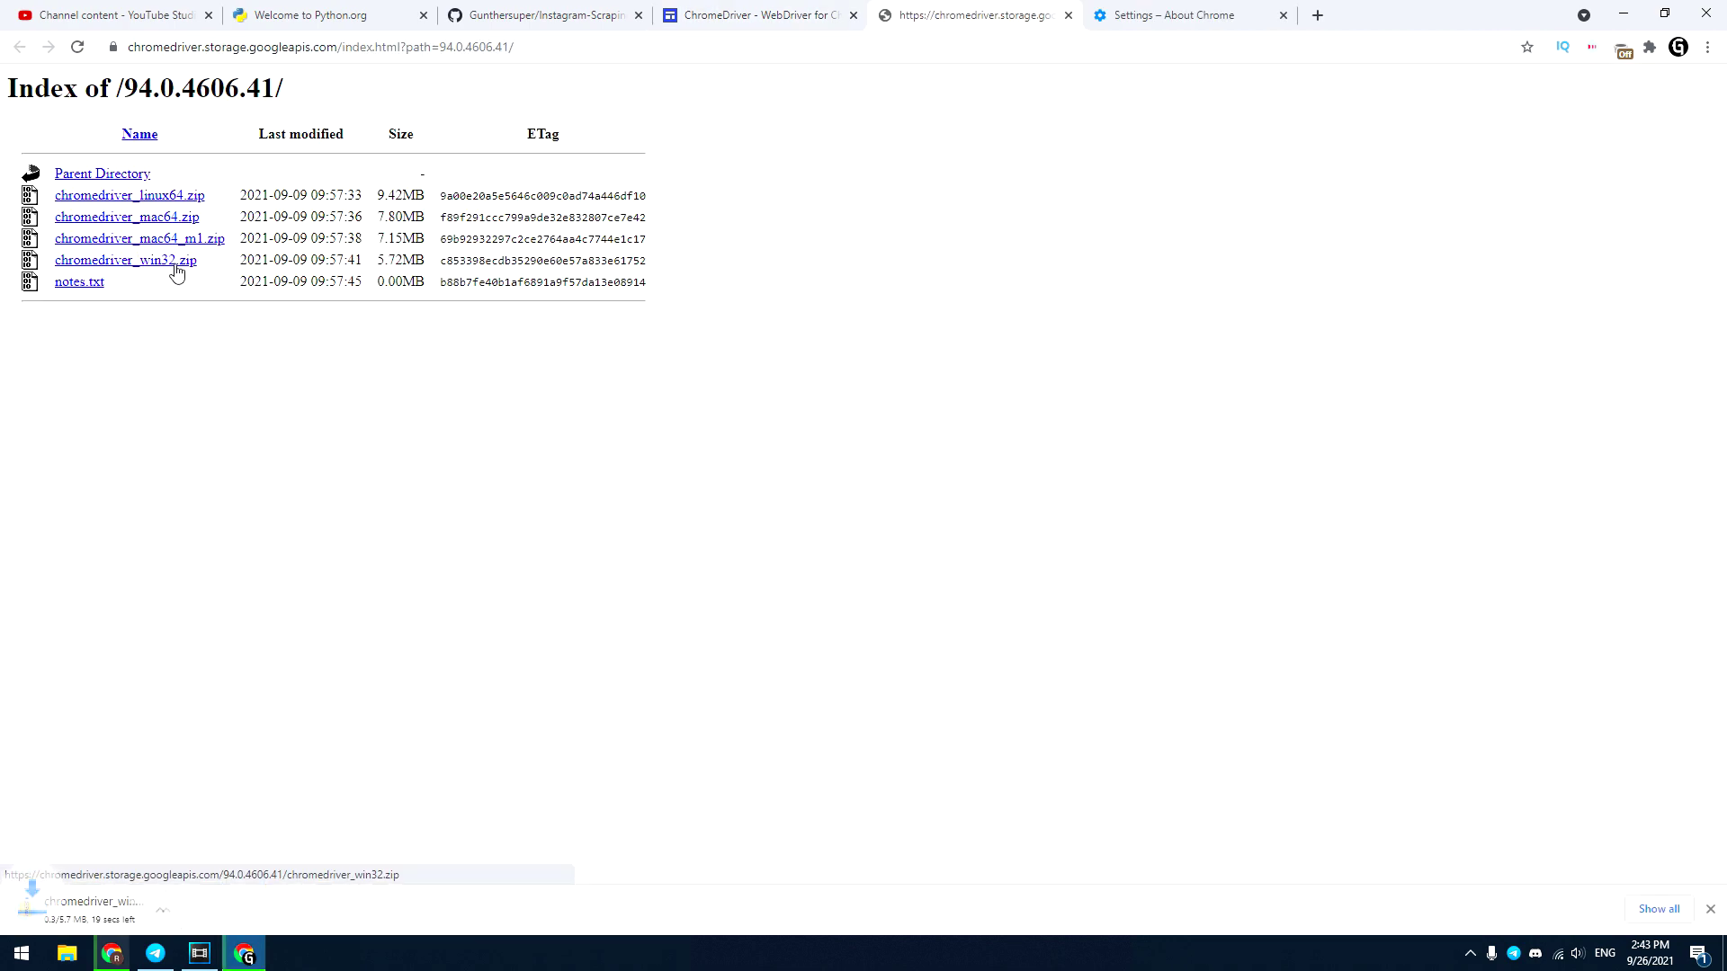
Extract chromedriver.exe from the downloaded zip and place it beside scraping.py on the desktop
{"action": "left_click", "coordinate": [117, 908]}
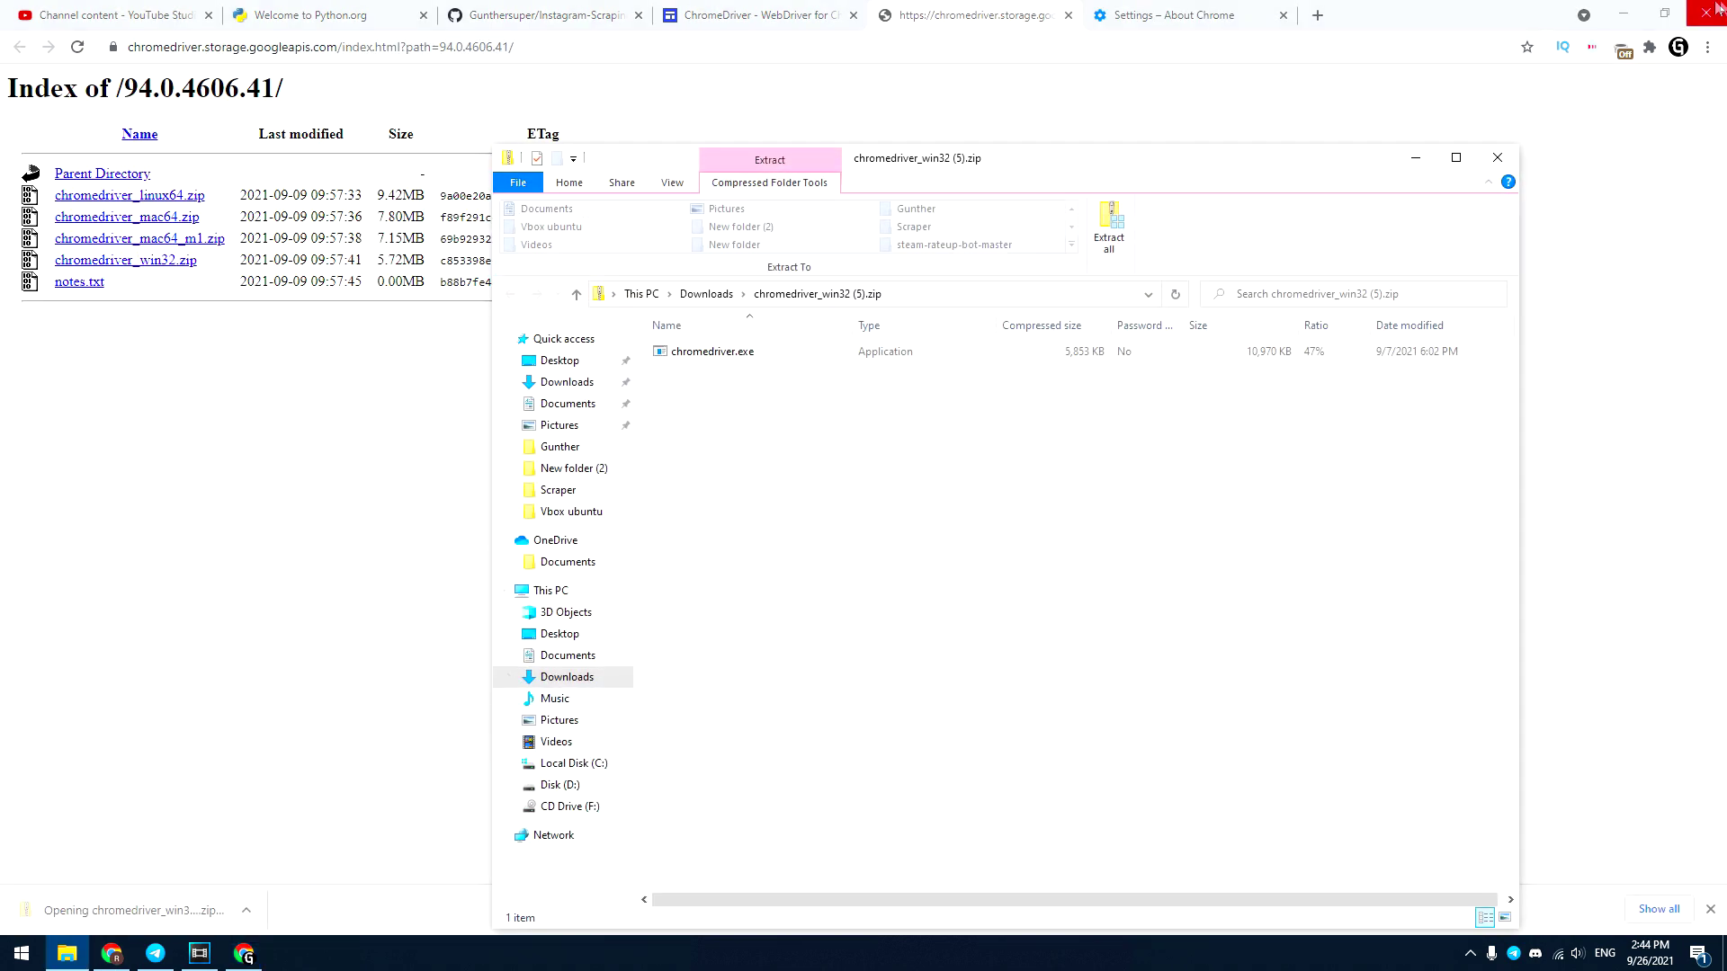
{"action": "left_click", "coordinate": [1622, 13]}
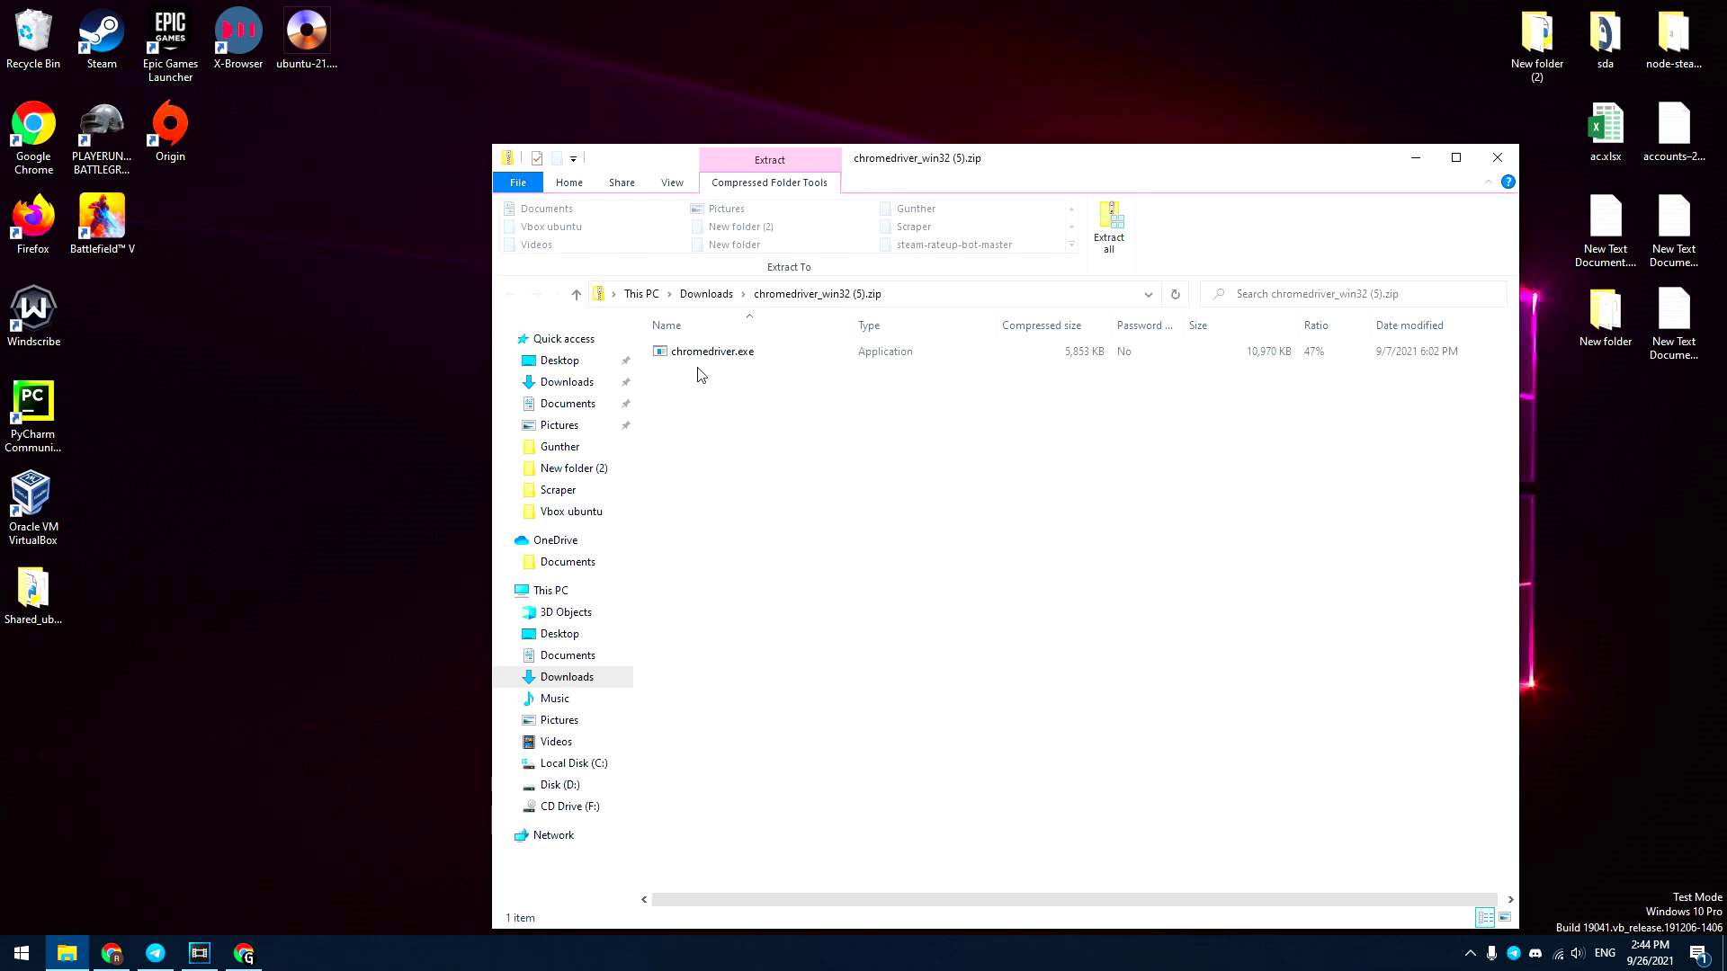
{"action": "left_click_drag", "start_coordinate": [713, 358], "coordinate": [266, 366]}
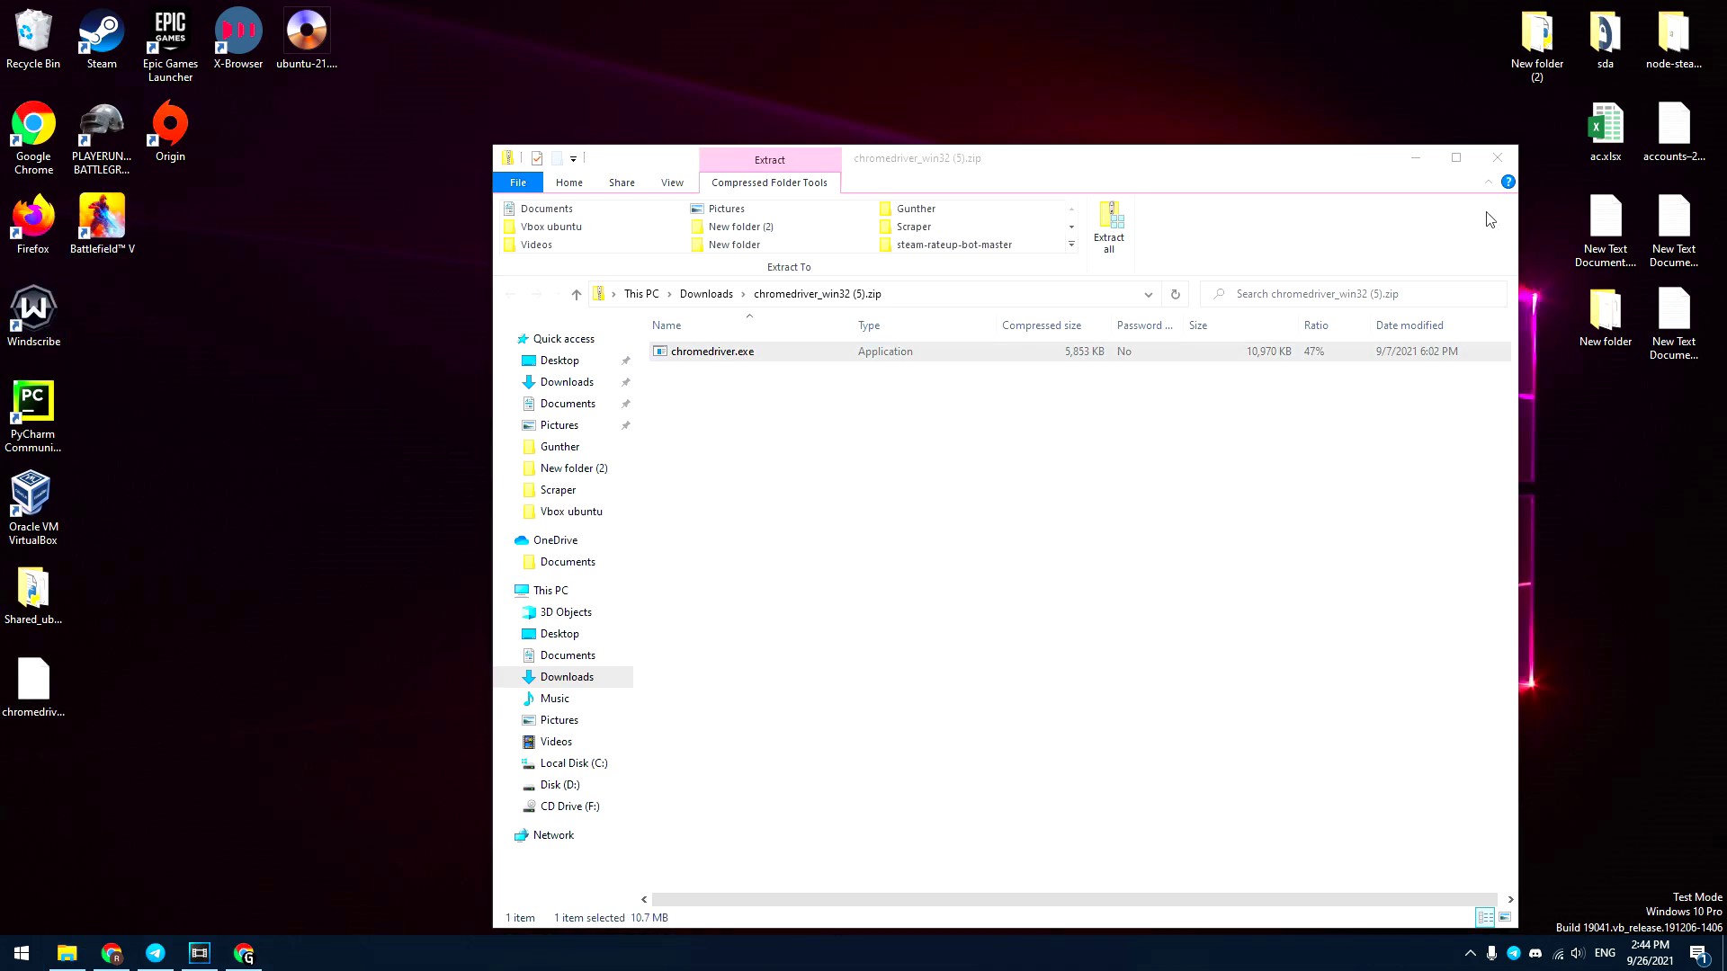
{"action": "left_click", "coordinate": [1496, 158]}
{"action": "left_click_drag", "start_coordinate": [16, 686], "coordinate": [629, 408]}
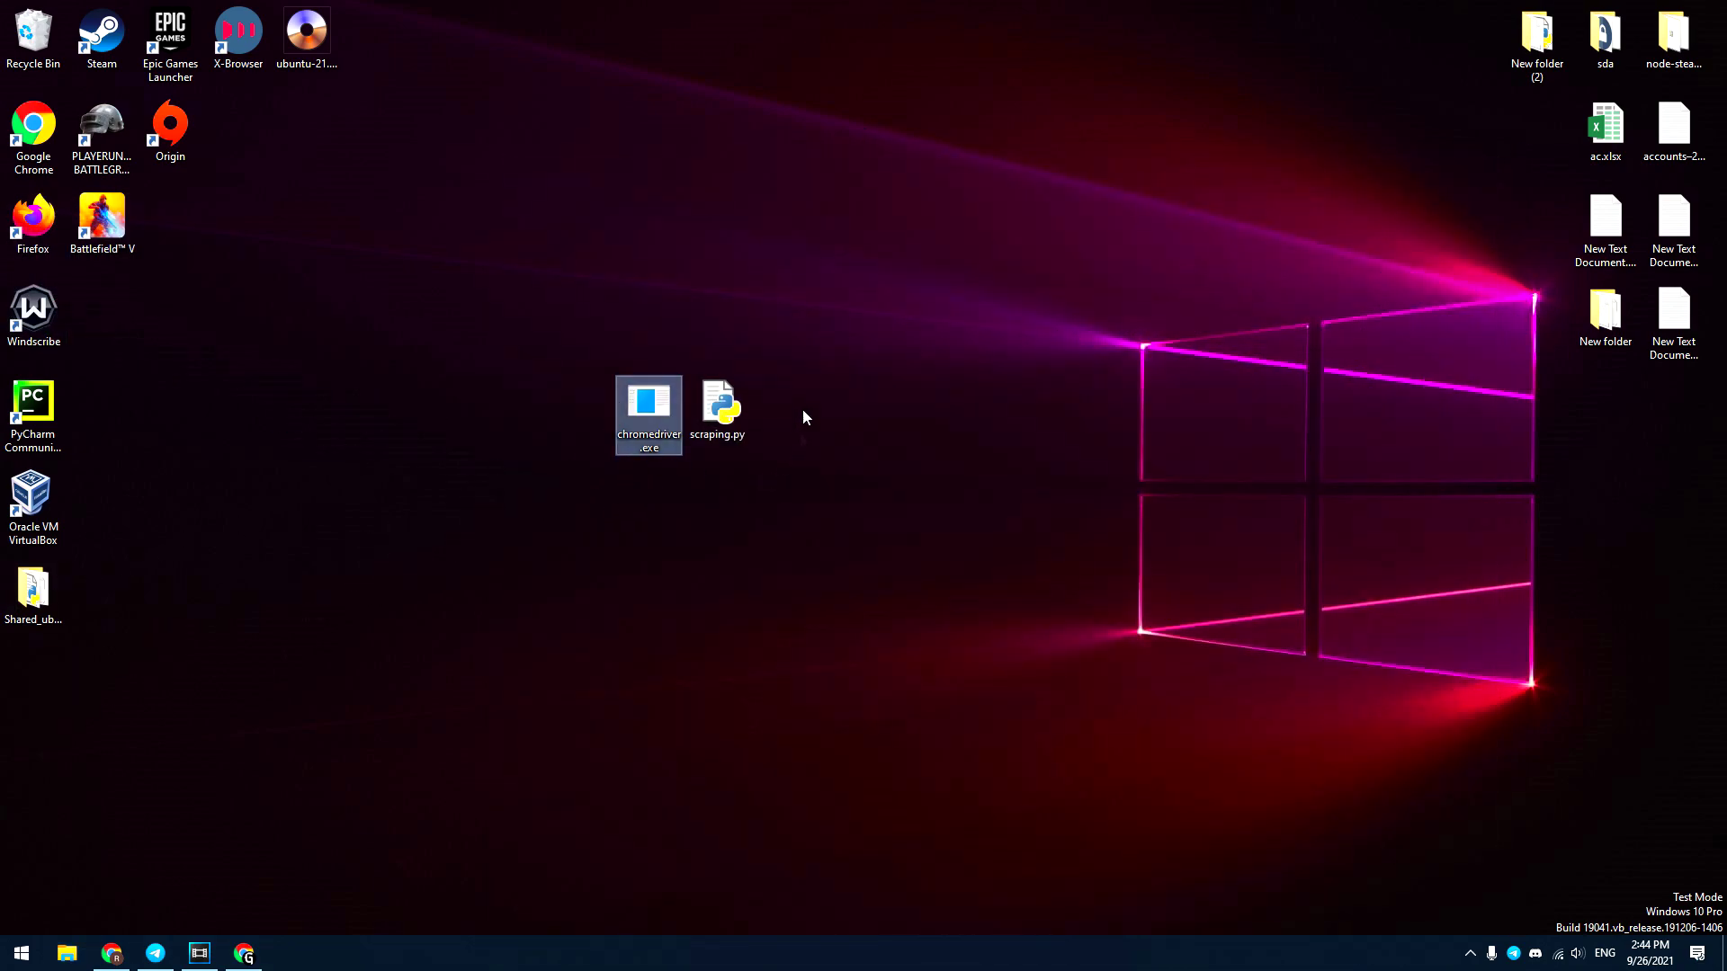
{"action": "left_click", "coordinate": [1308, 569]}
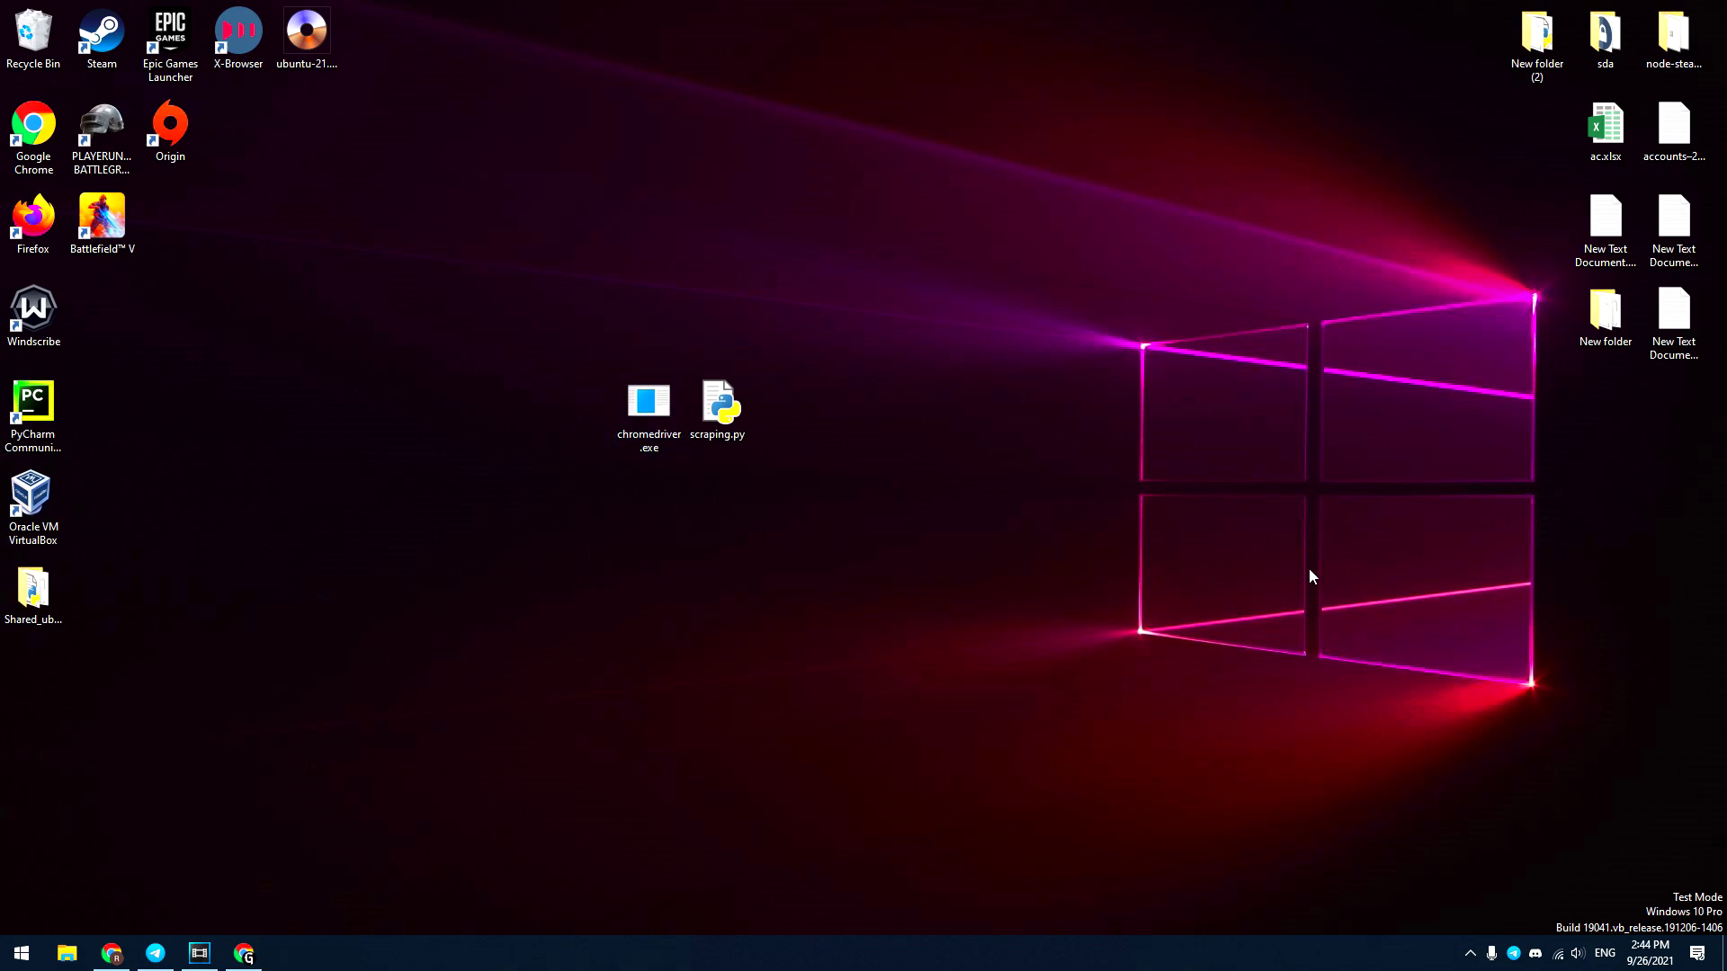
Open scraping.py in Sublime Text and enter the bot username and password on lines 8–9
{"action": "right_click", "coordinate": [715, 414]}
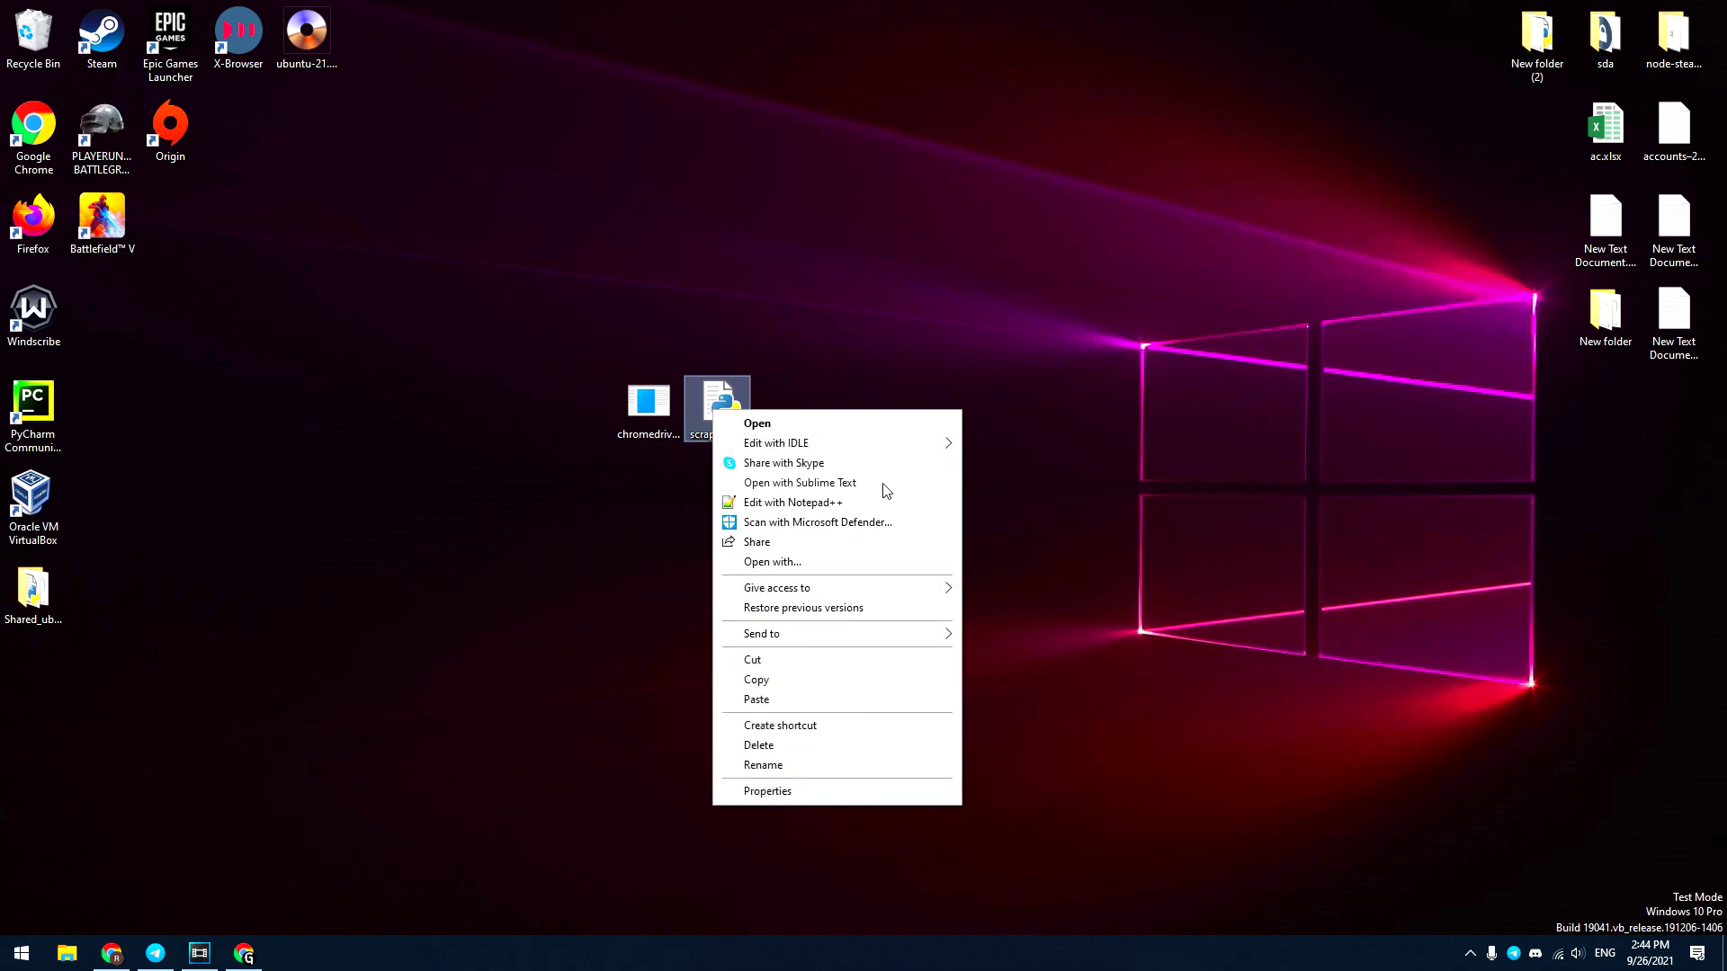
{"action": "left_click", "coordinate": [908, 482]}
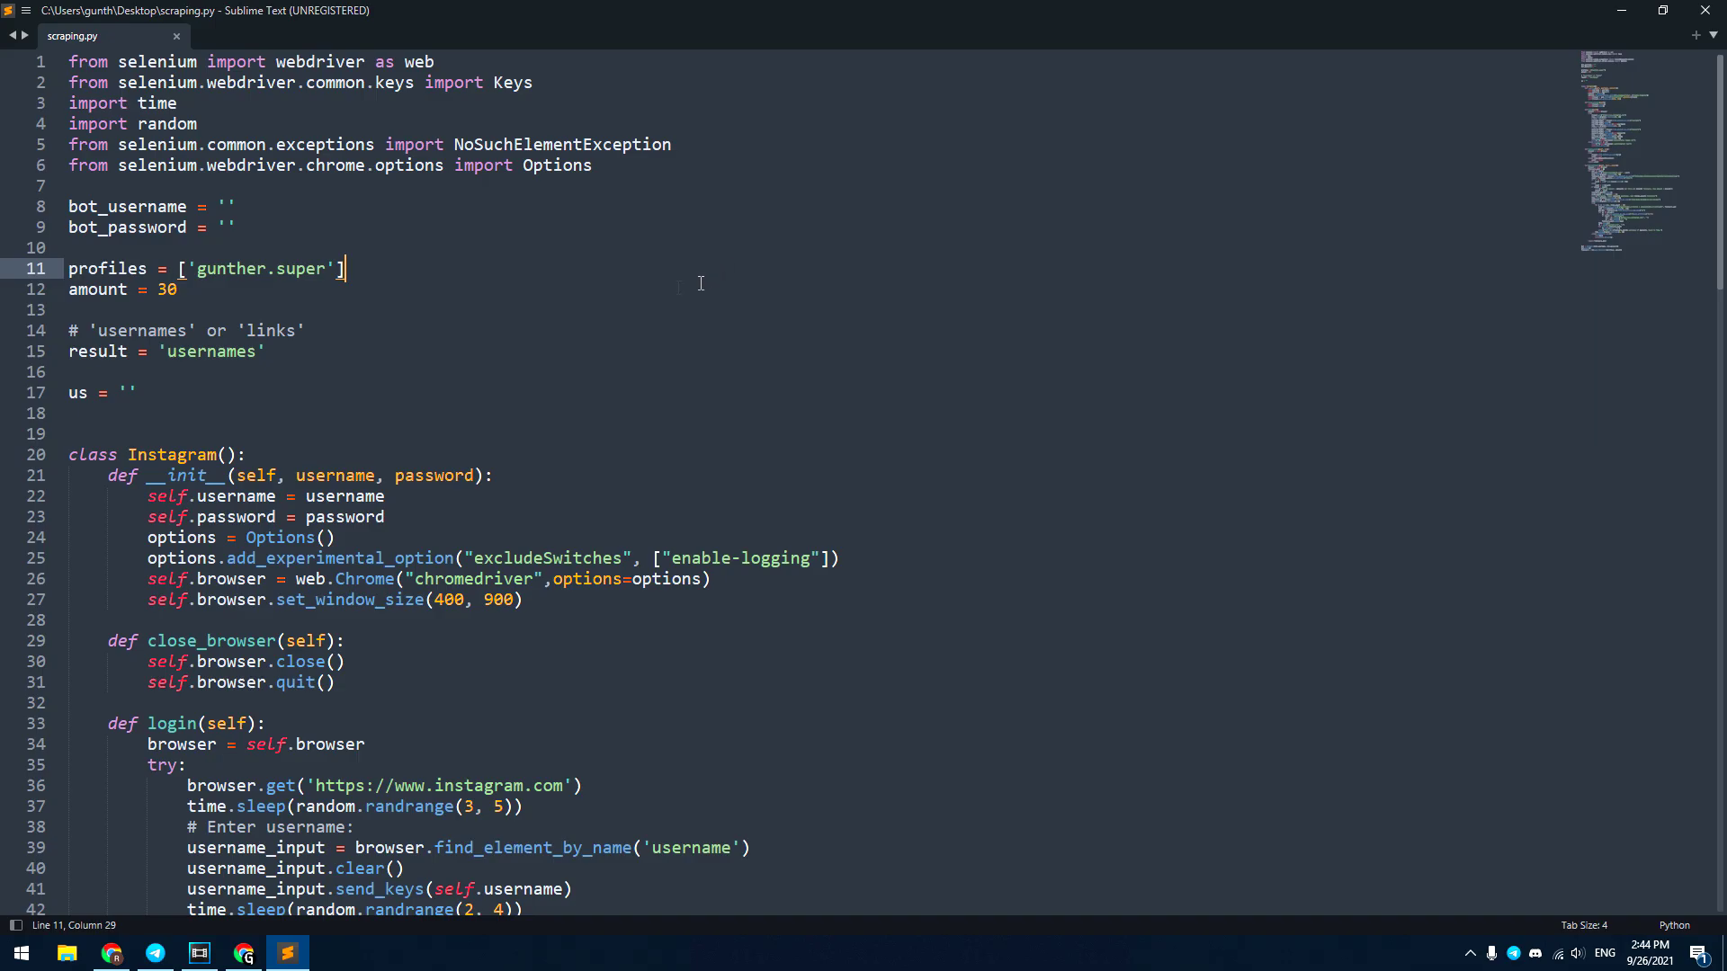
{"action": "left_click", "coordinate": [226, 207]}
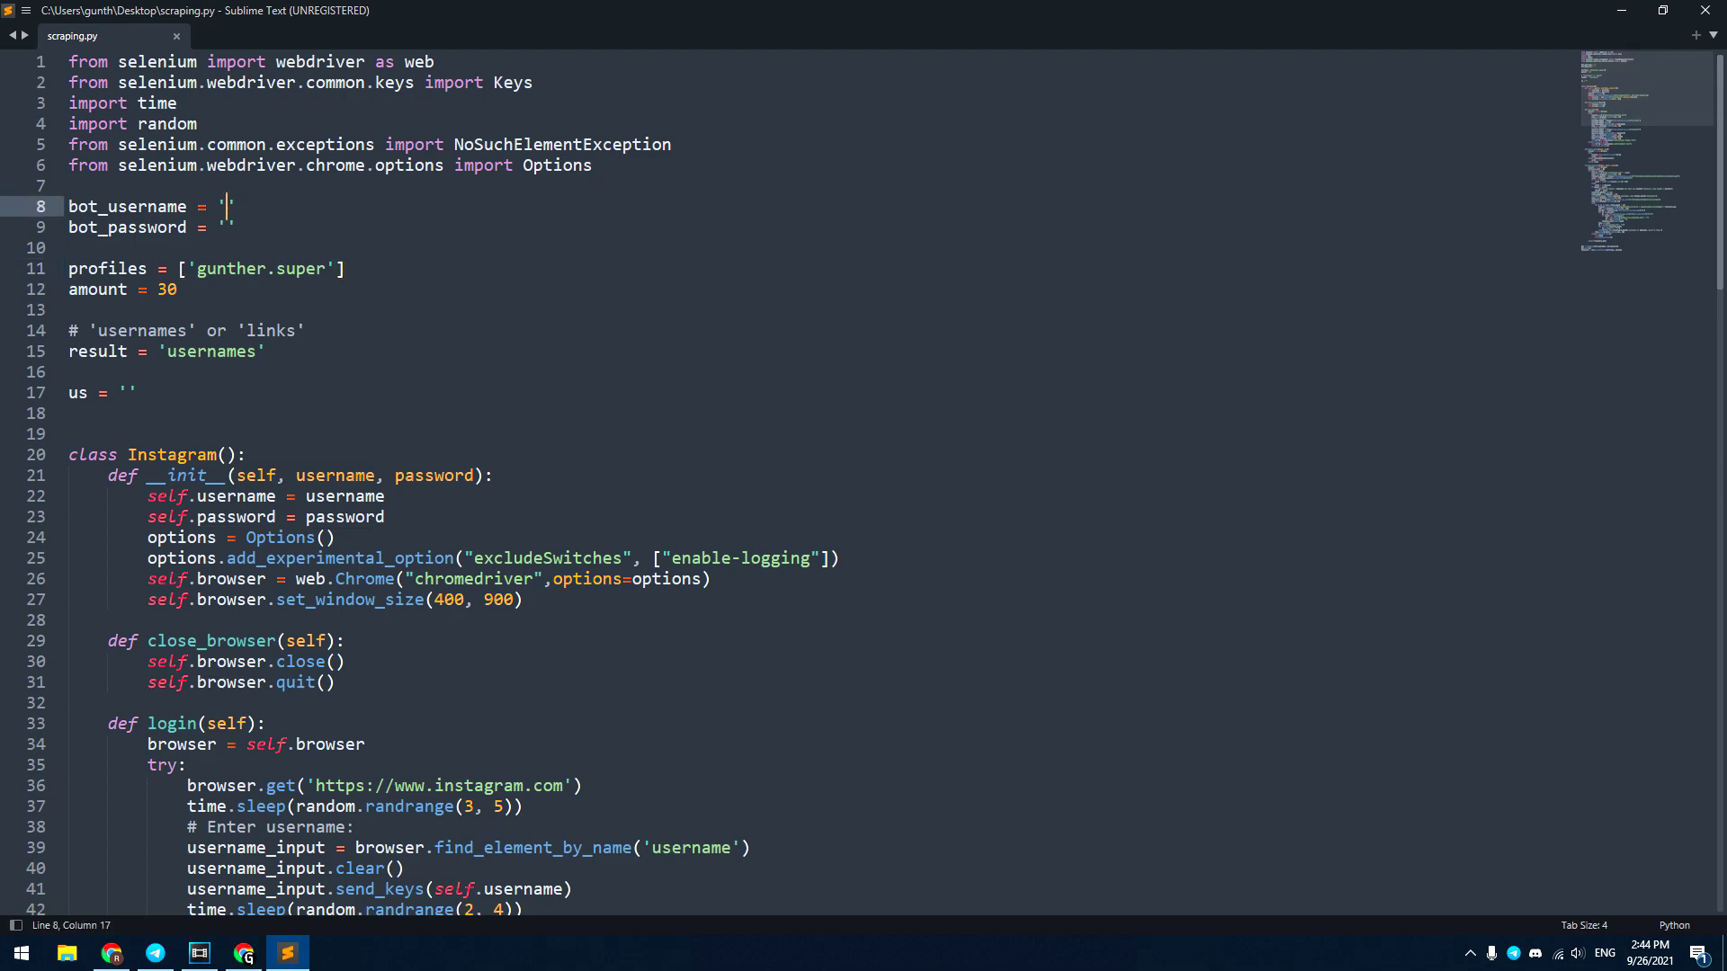
{"action": "type", "text": "gu"}
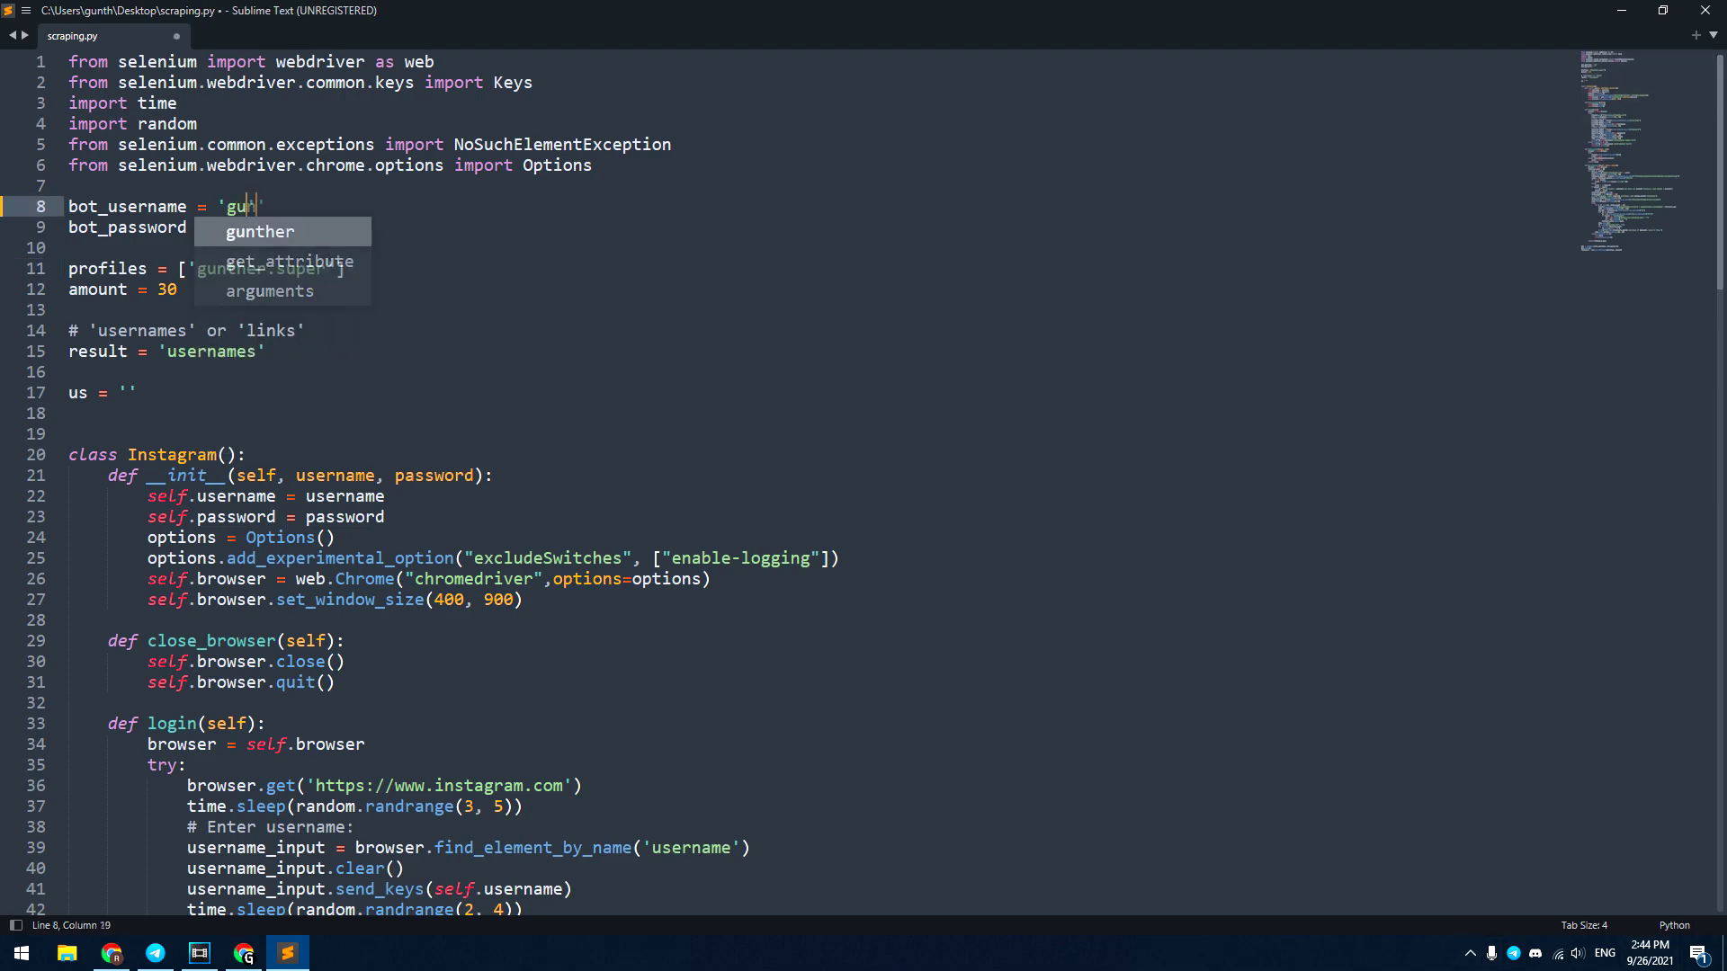
{"action": "type", "text": "ntheryoutube"}
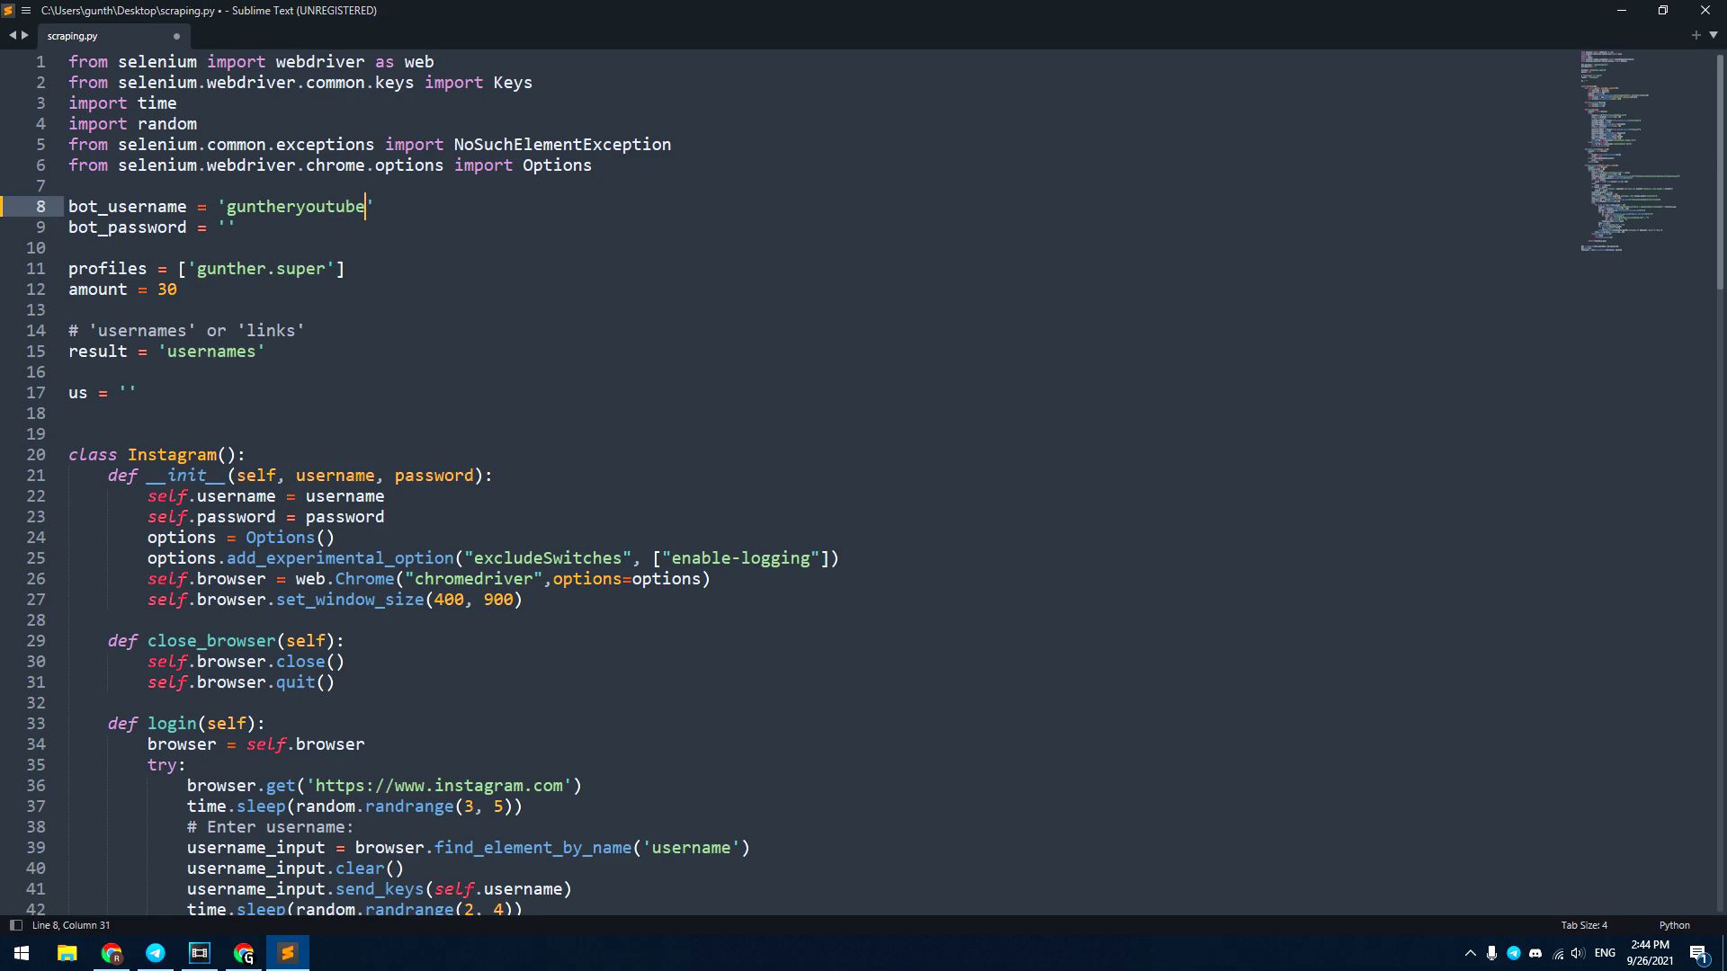
{"action": "left_click", "coordinate": [231, 231]}
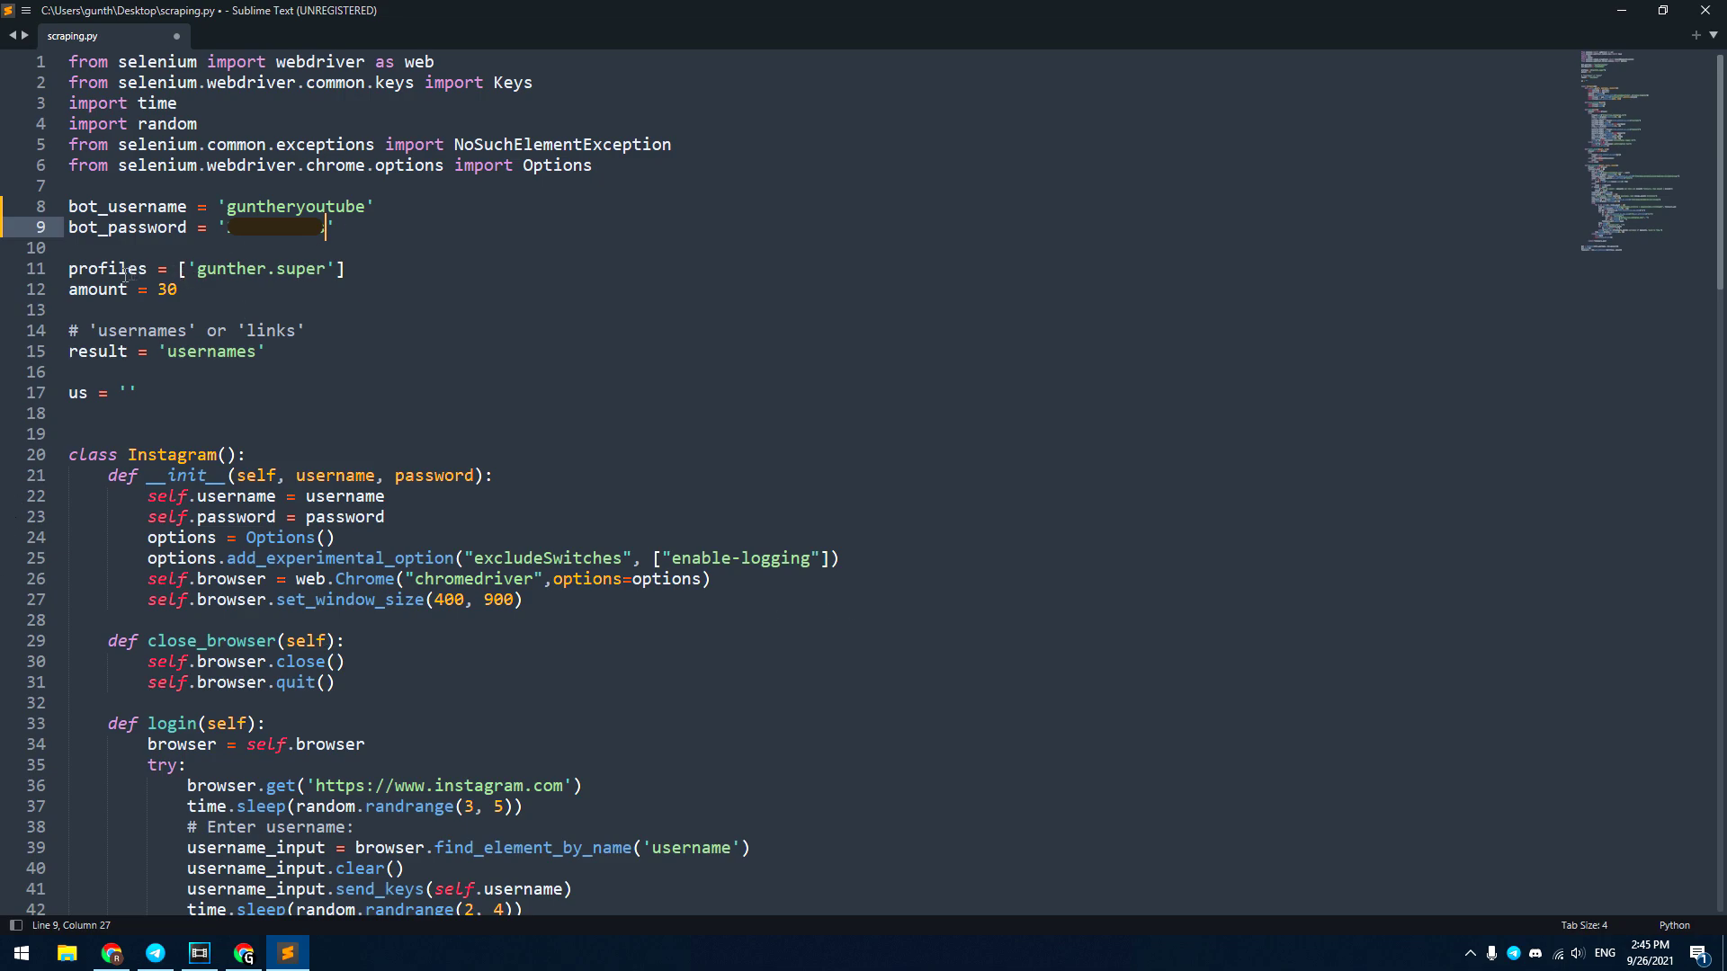
Add a second profile to the profiles list and change the amount from 30 to 100
{"action": "left_click", "coordinate": [235, 289]}
{"action": "left_click", "coordinate": [343, 268]}
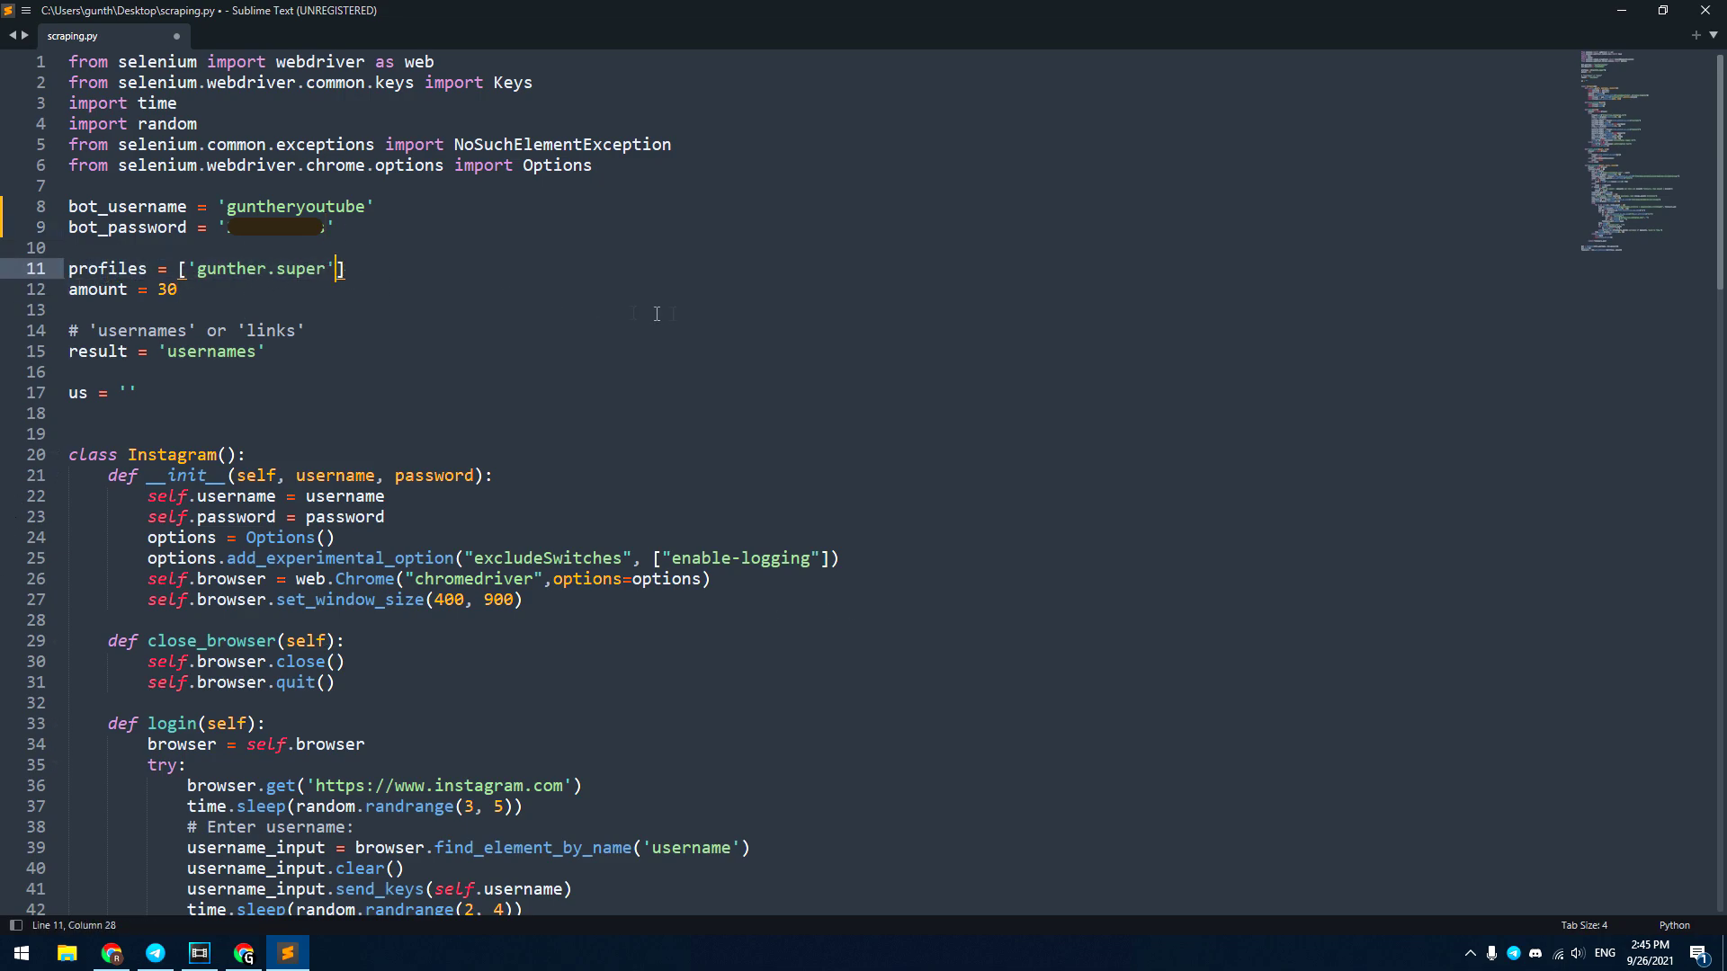
{"action": "type", "text": ", '"}
{"action": "type", "text": "bmw"}
{"action": "double_click", "coordinate": [174, 289]}
{"action": "key", "text": "BackSpace"}
{"action": "type", "text": "100"}
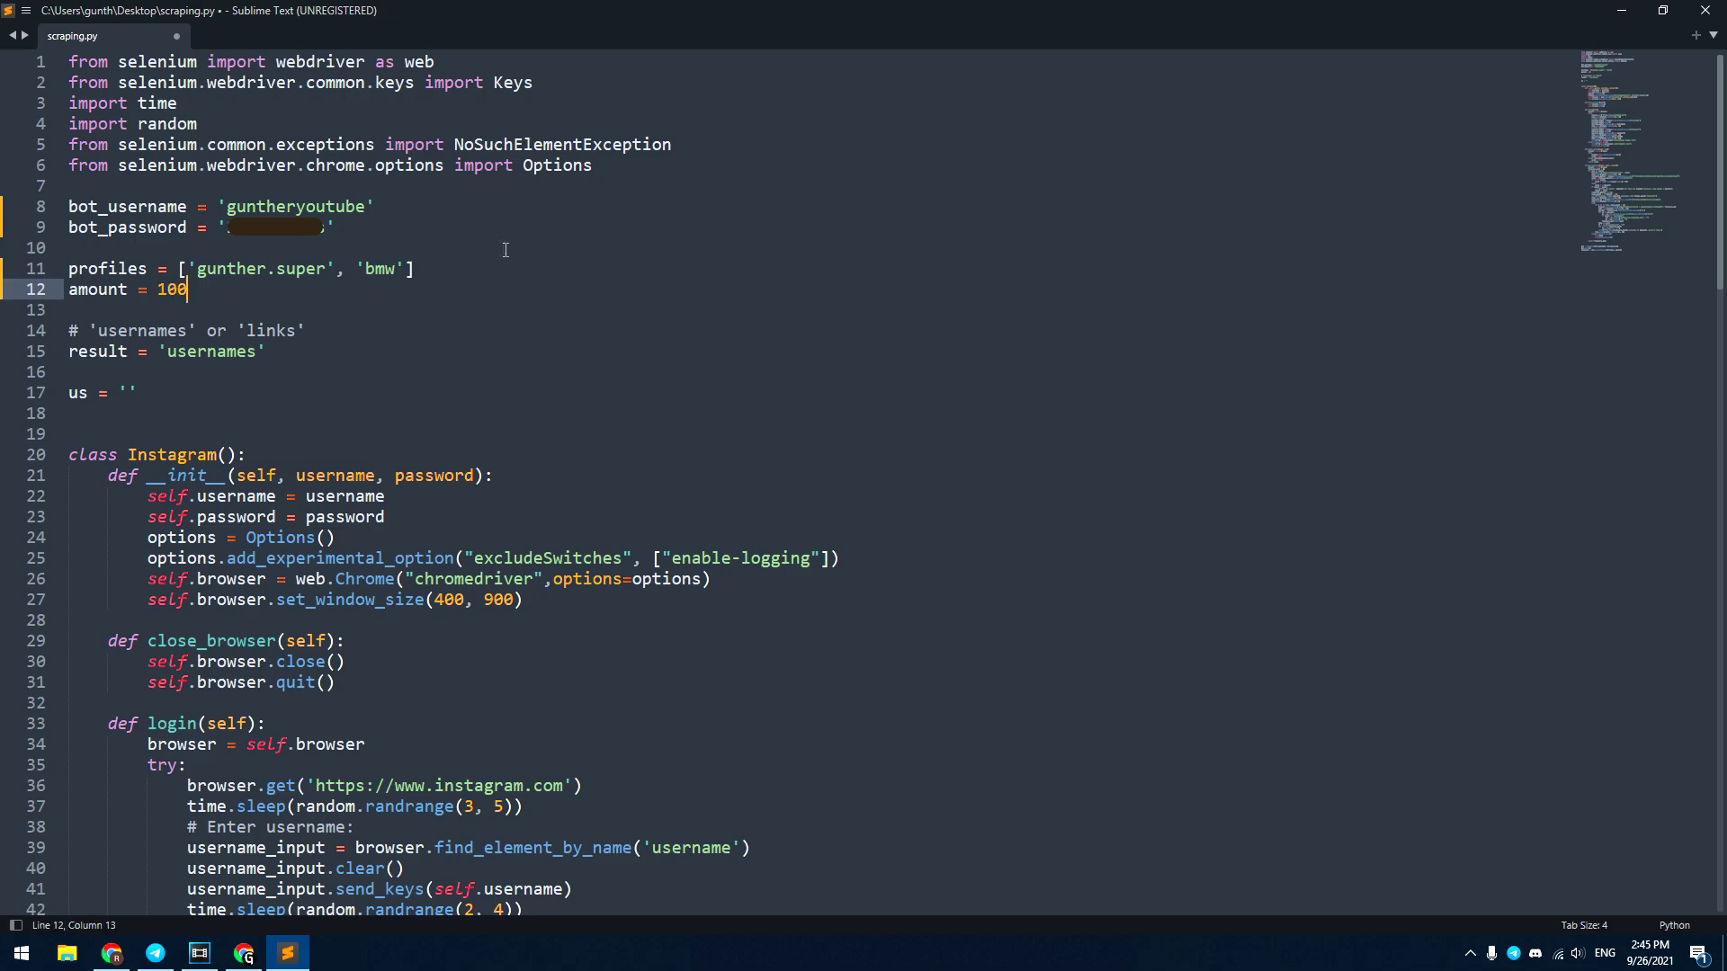
{"action": "left_click", "coordinate": [504, 248]}
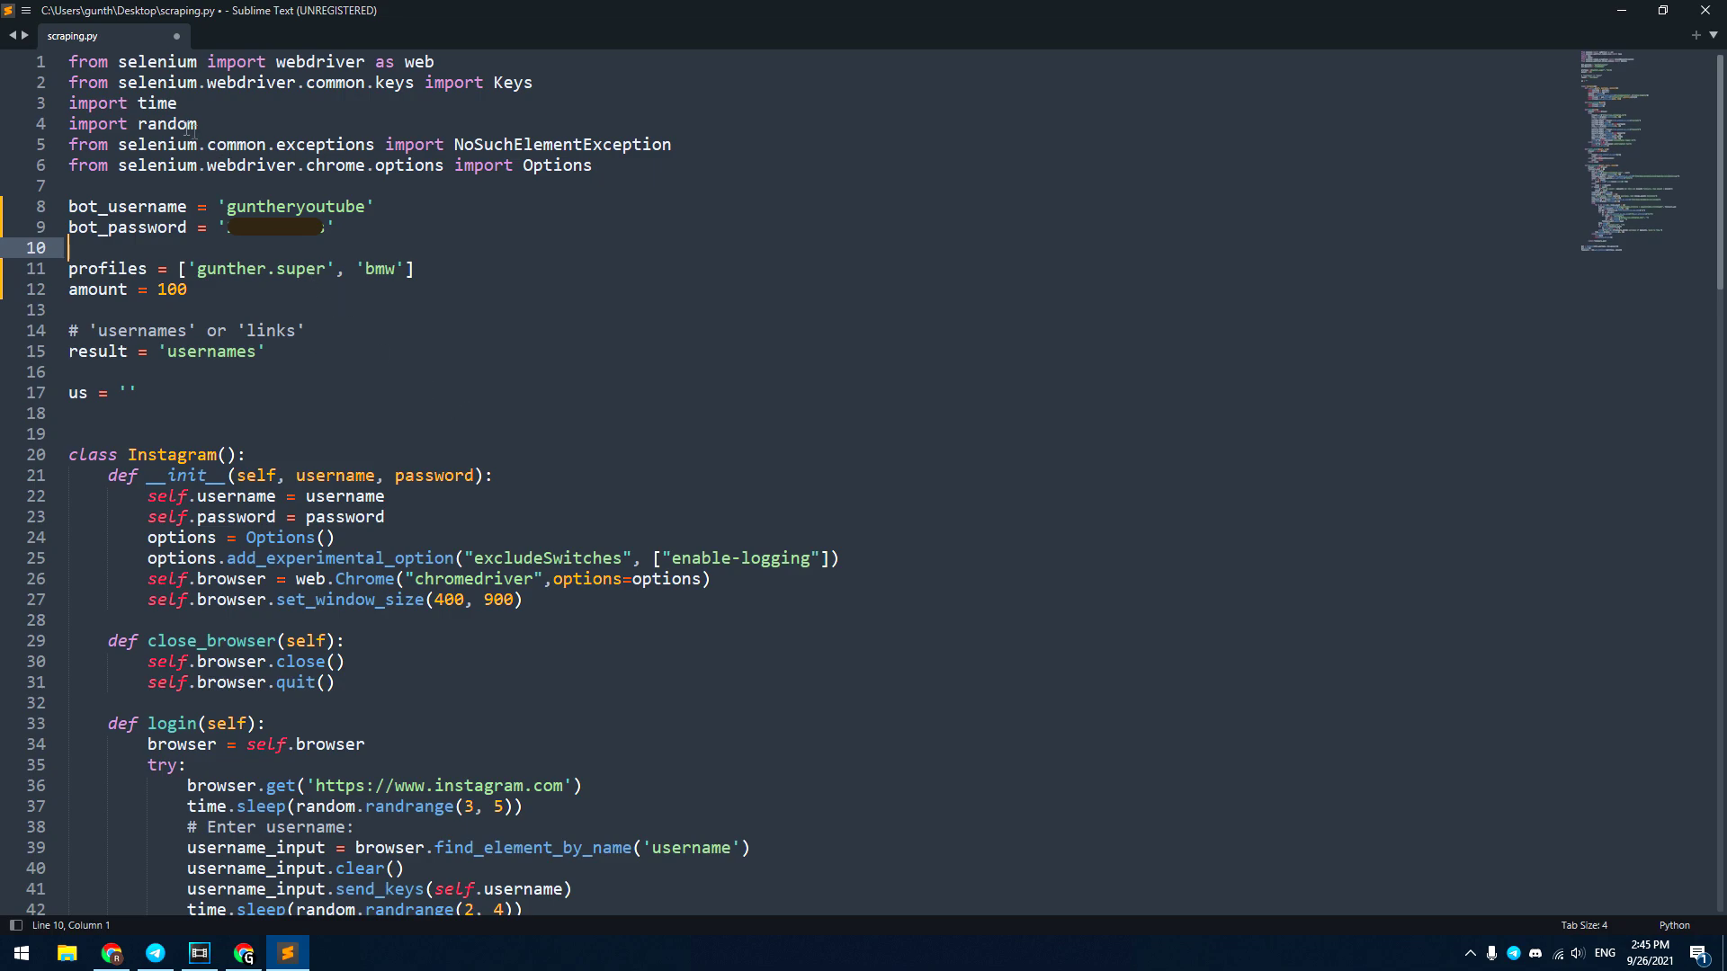
Save scraping.py and close Sublime Text
{"action": "left_click", "coordinate": [27, 11]}
{"action": "mouse_move", "coordinate": [54, 34]}
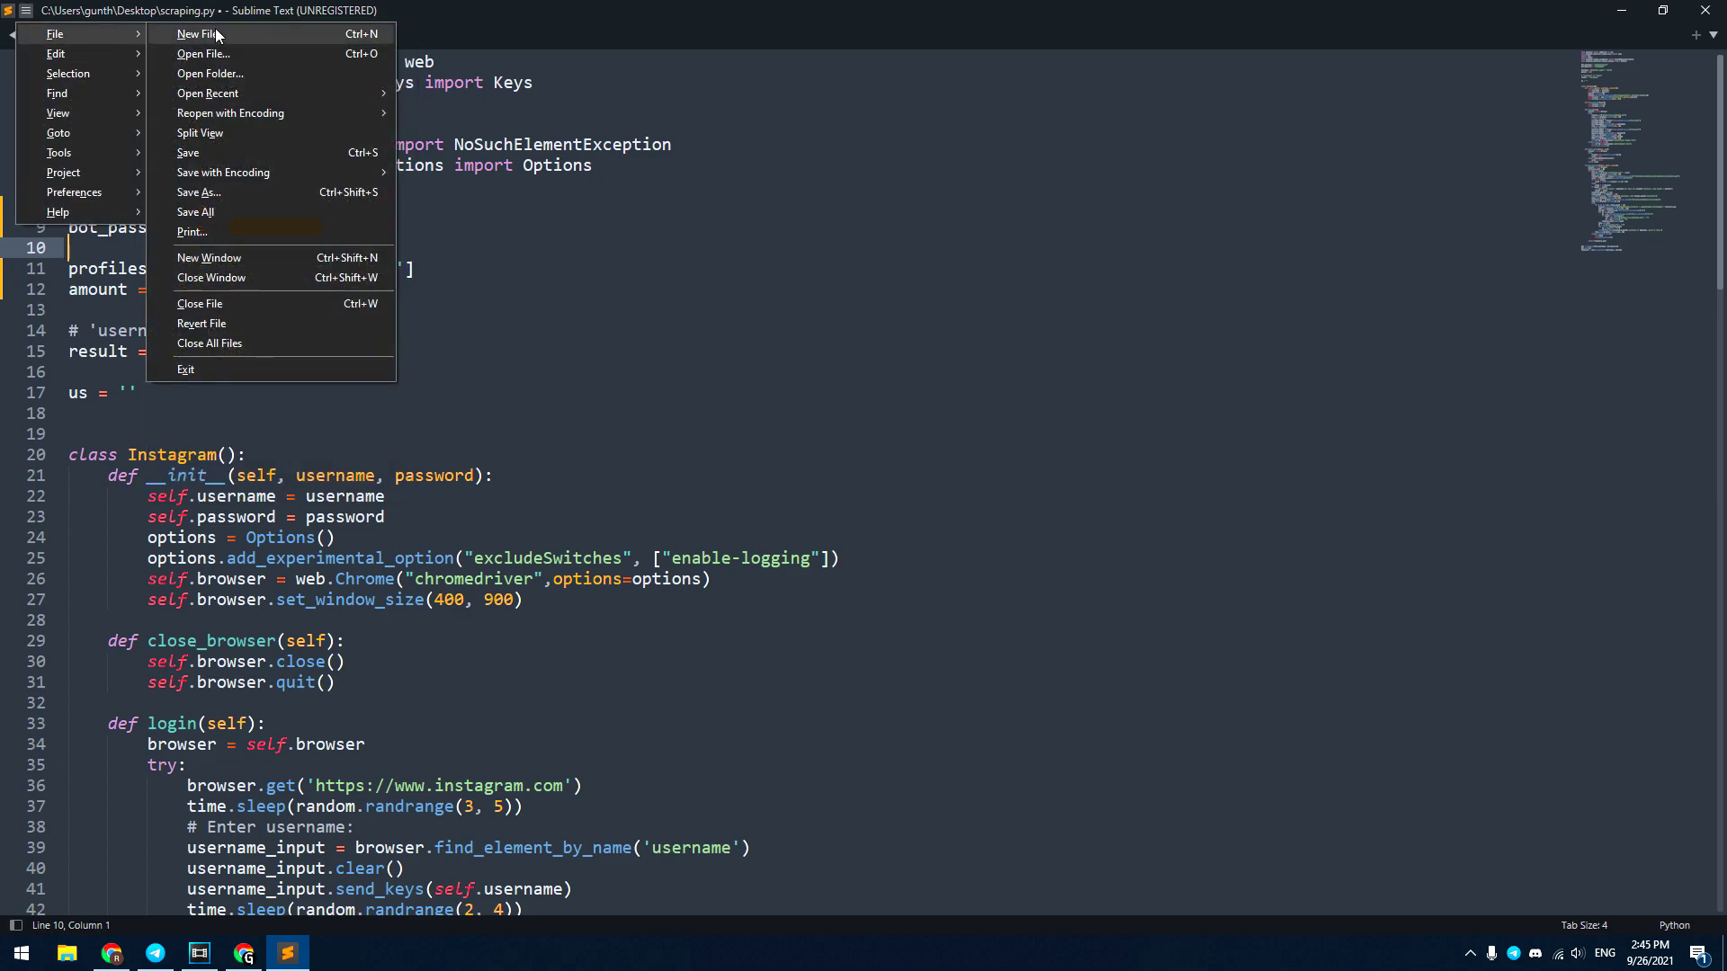
{"action": "left_click", "coordinate": [246, 152]}
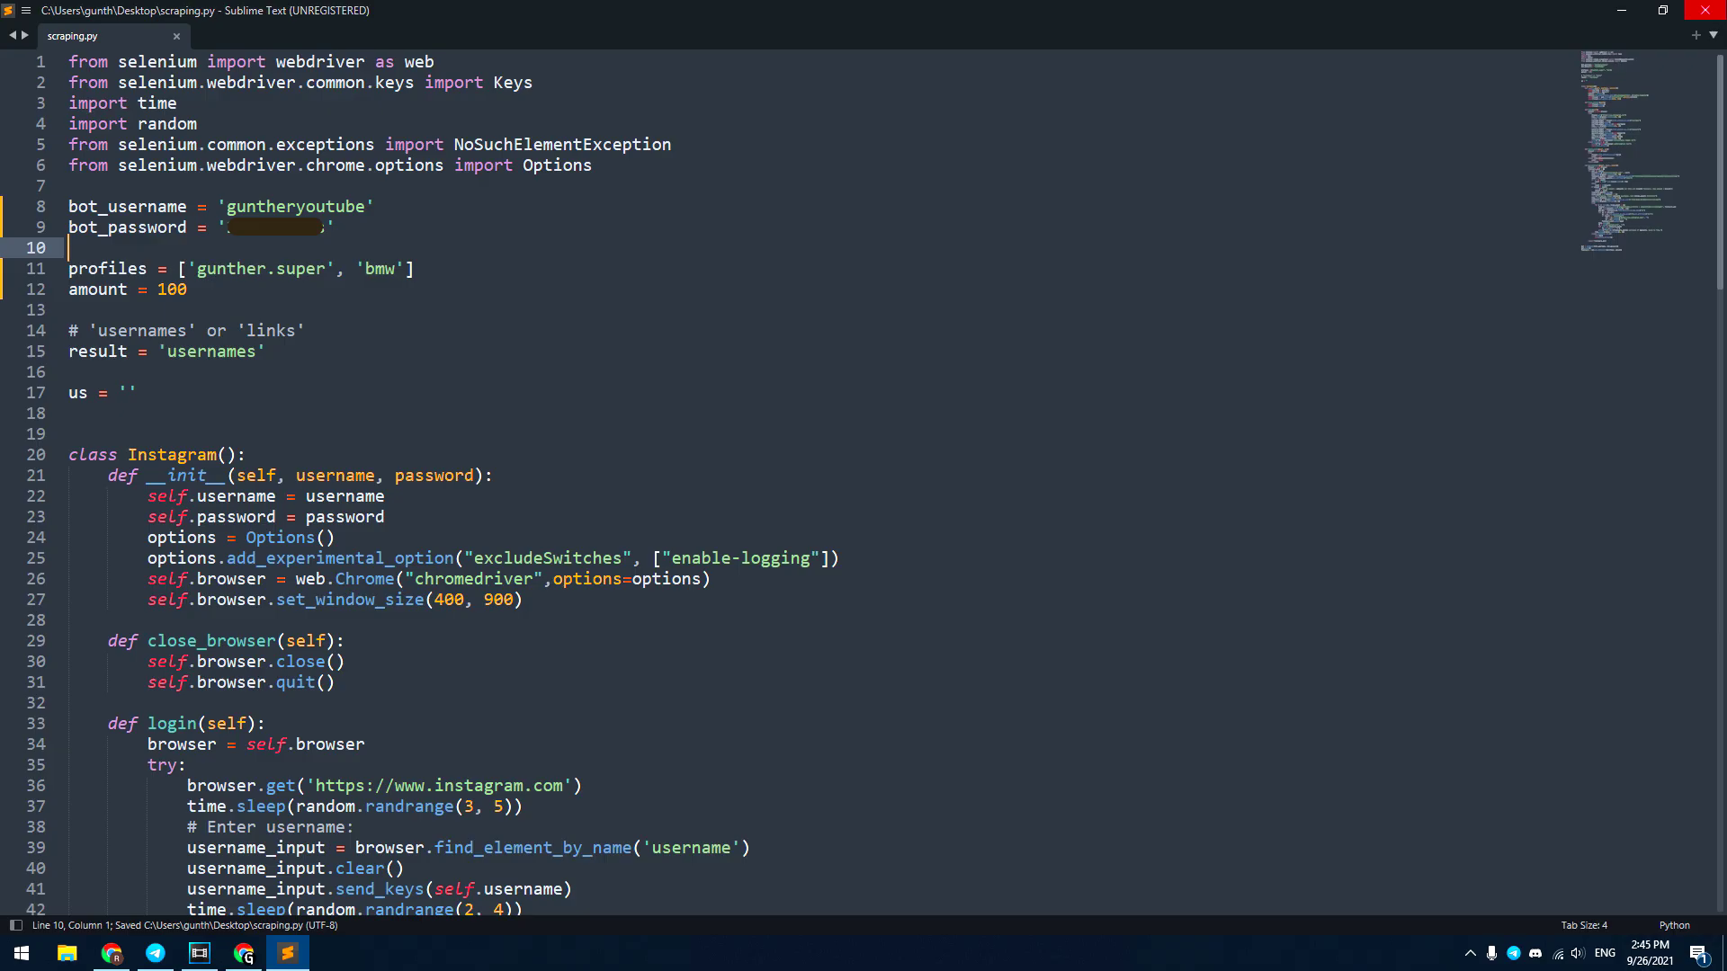
{"action": "left_click", "coordinate": [1705, 10]}
Open a PowerShell window in the Desktop folder from the Shift+right-click desktop menu (Mac: cd Desktop)
{"action": "left_click", "coordinate": [1047, 463]}
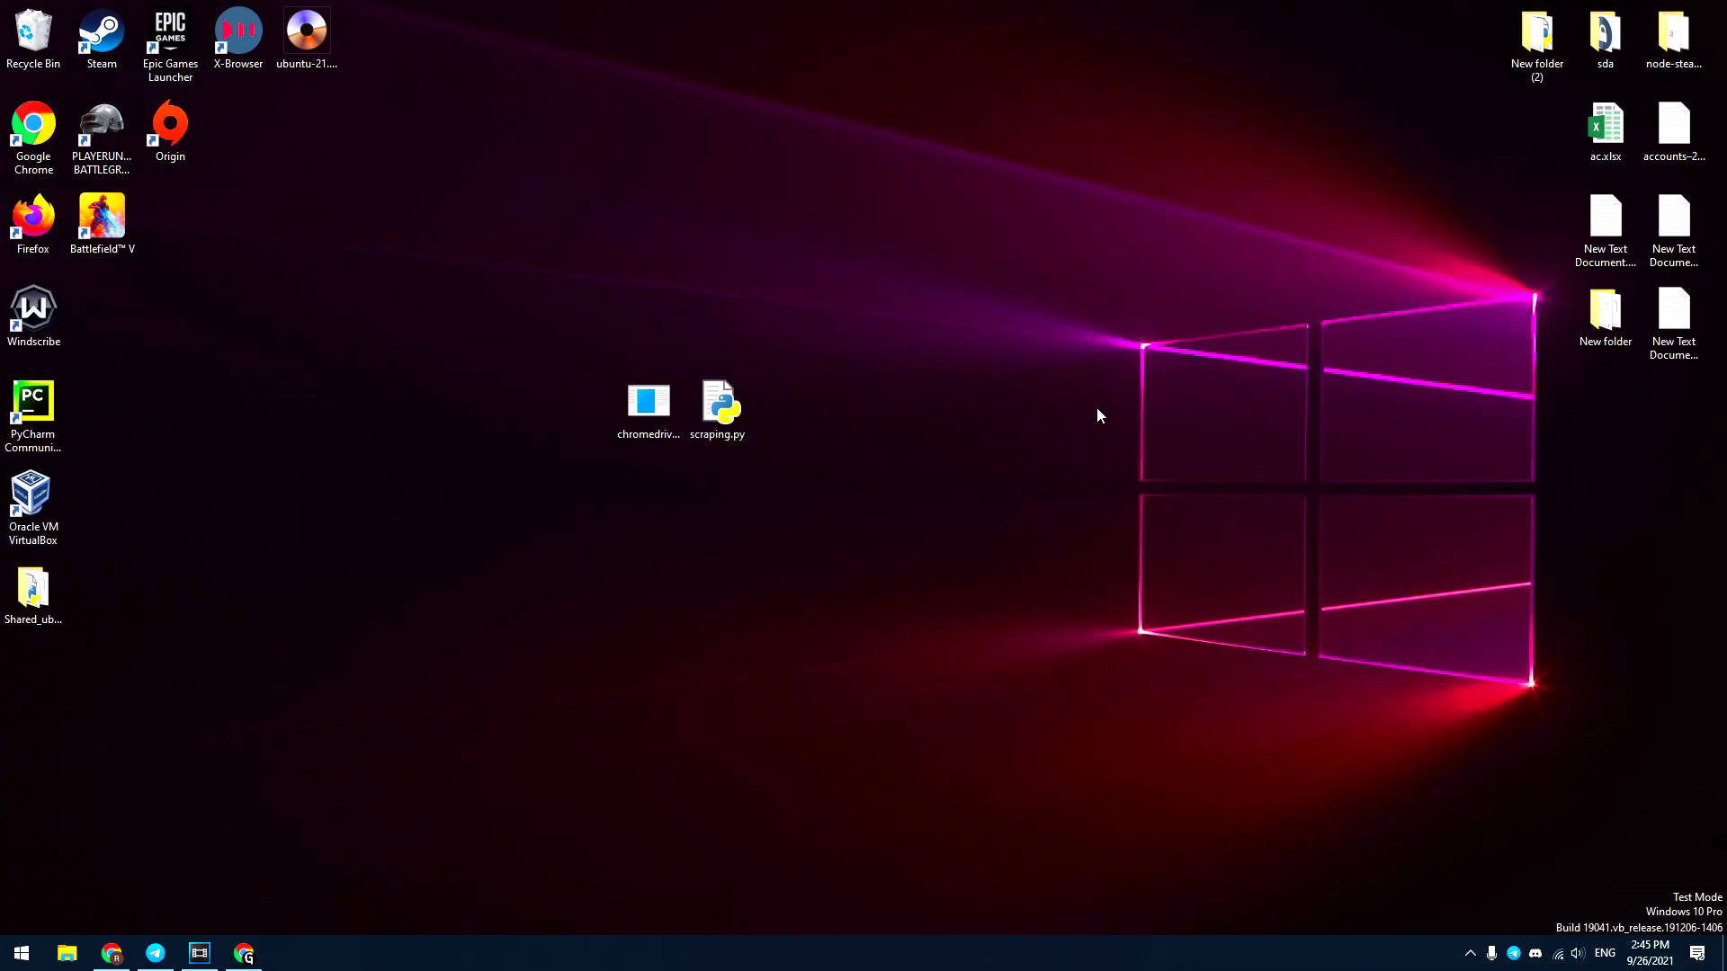
{"action": "right_click", "coordinate": [844, 308], "text": "shift"}
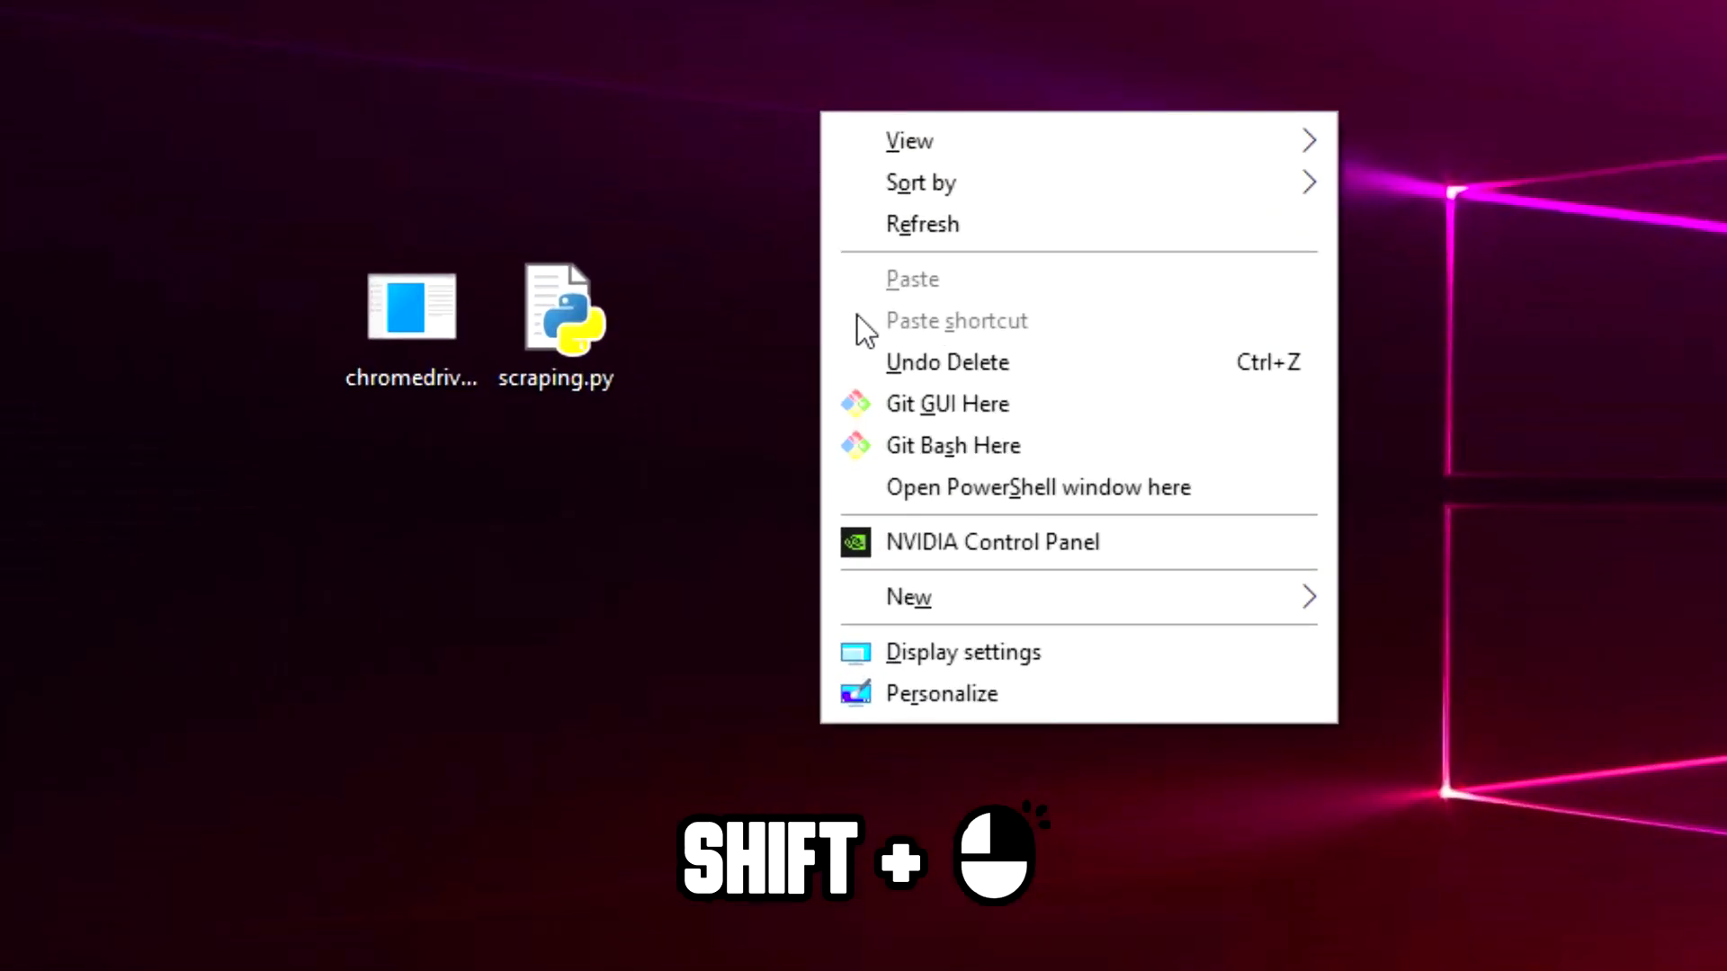
{"action": "left_click", "coordinate": [1242, 487]}
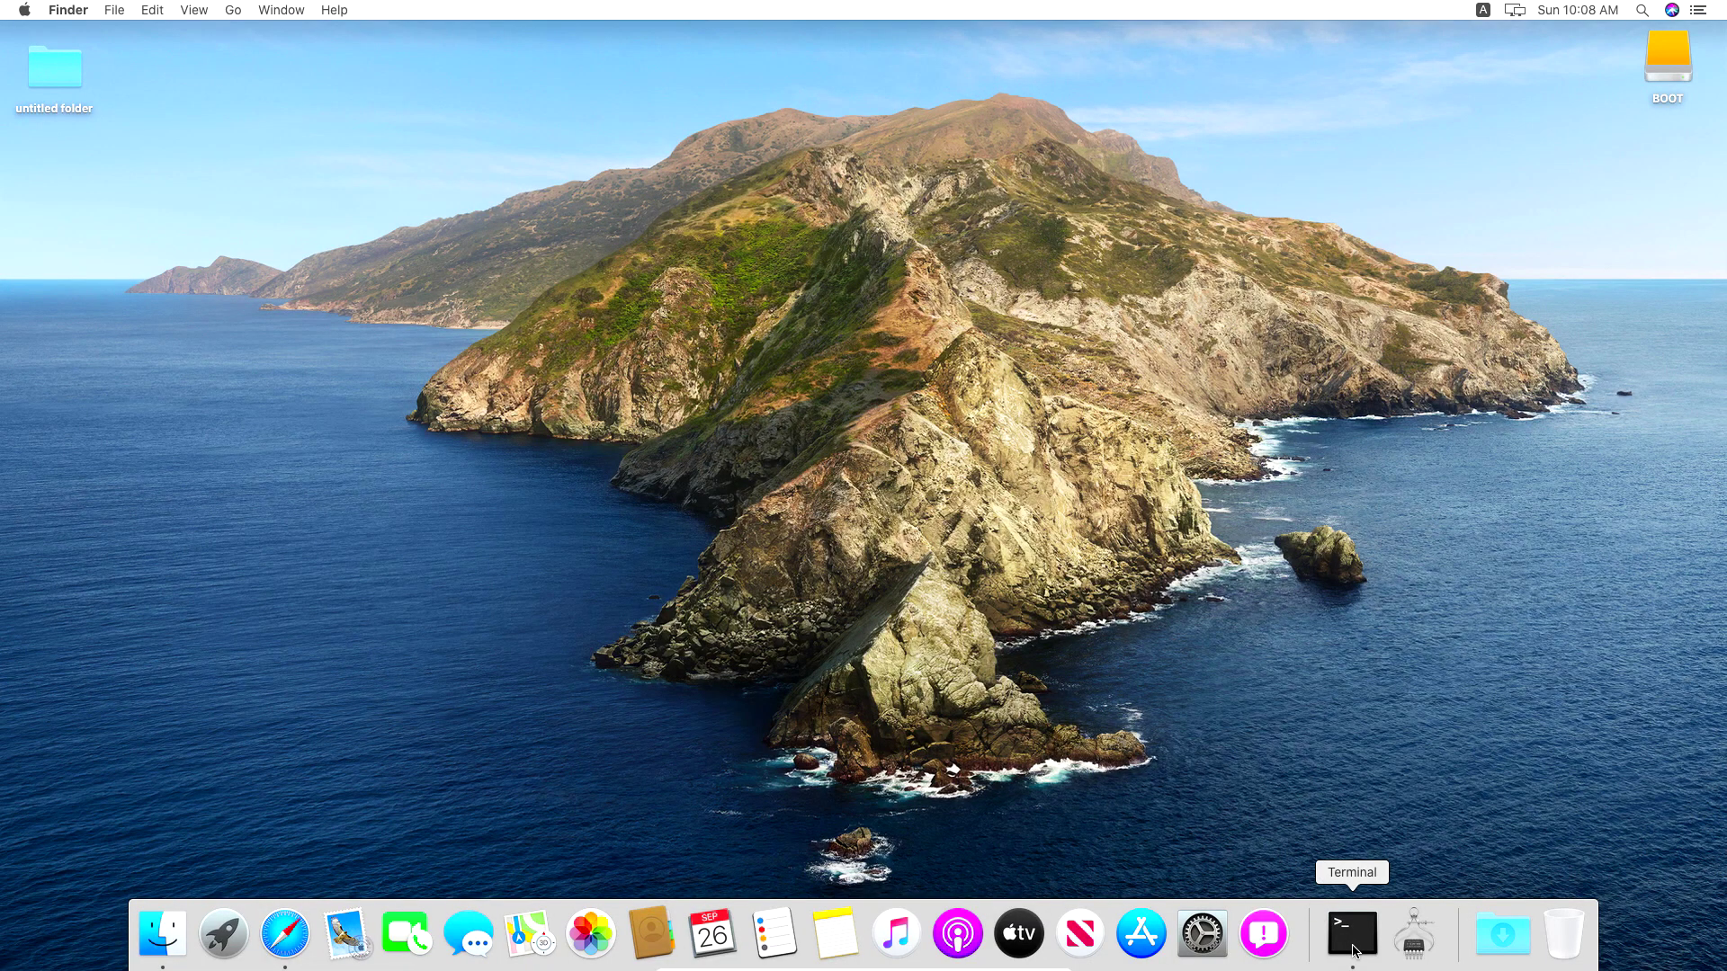
{"action": "left_click", "coordinate": [1351, 932]}
{"action": "type", "text": "cd Desk"}
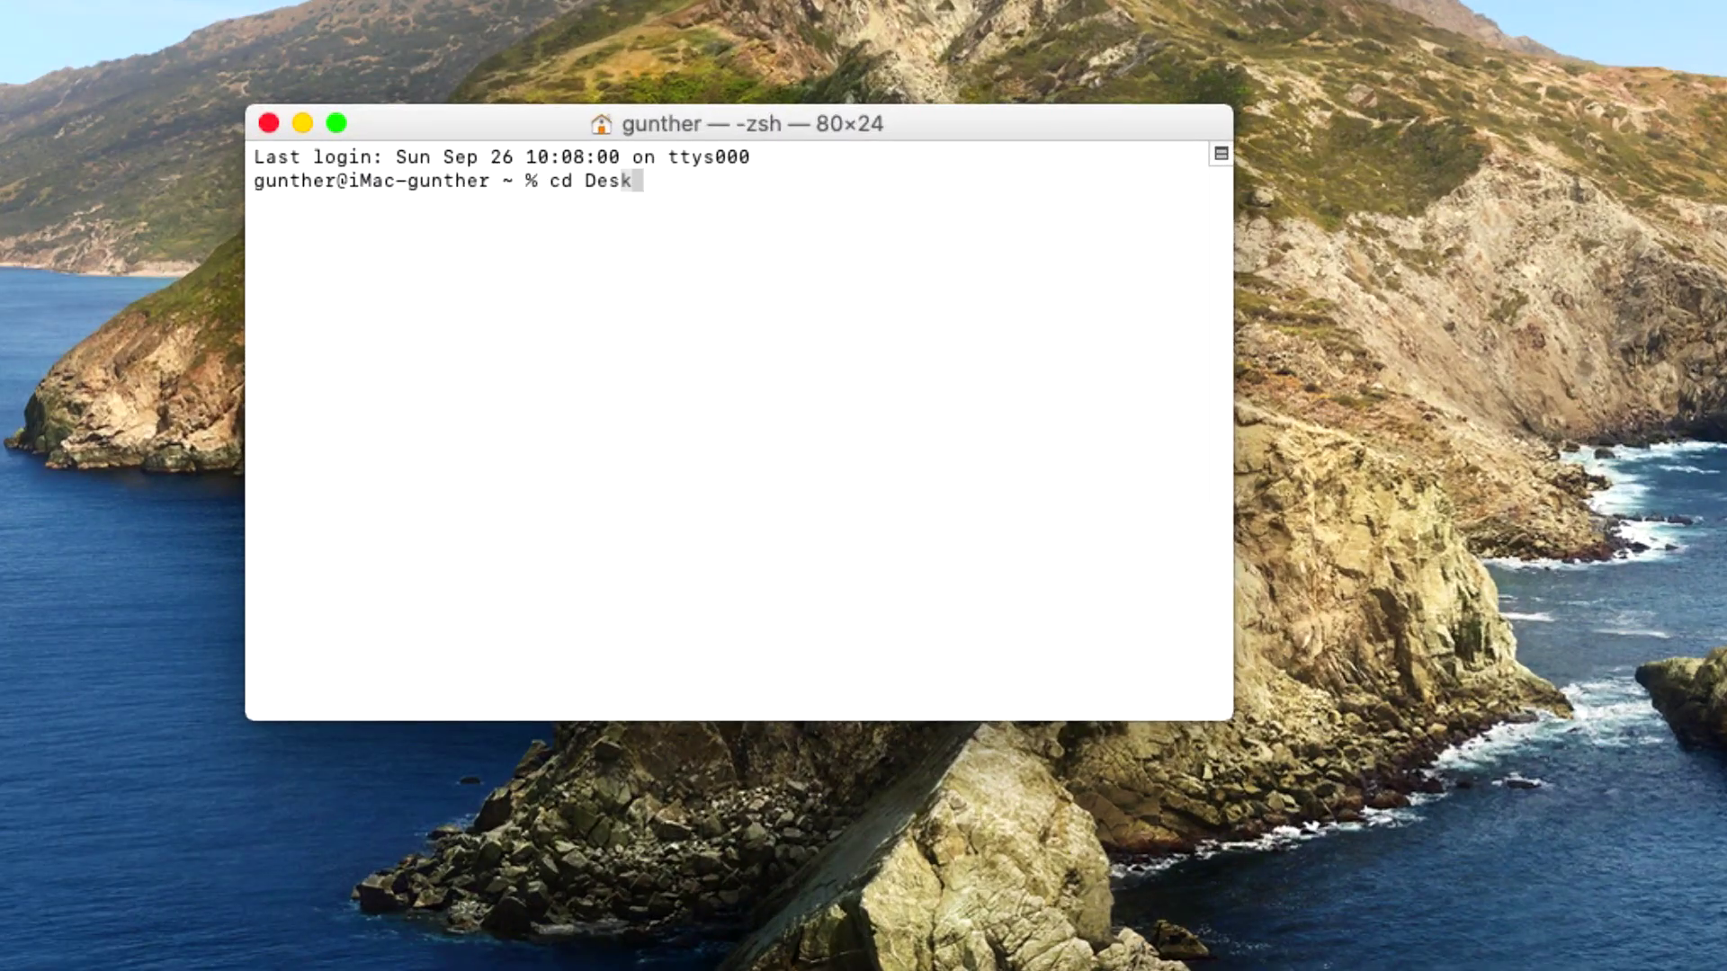
{"action": "type", "text": "top"}
{"action": "key", "text": "Return"}
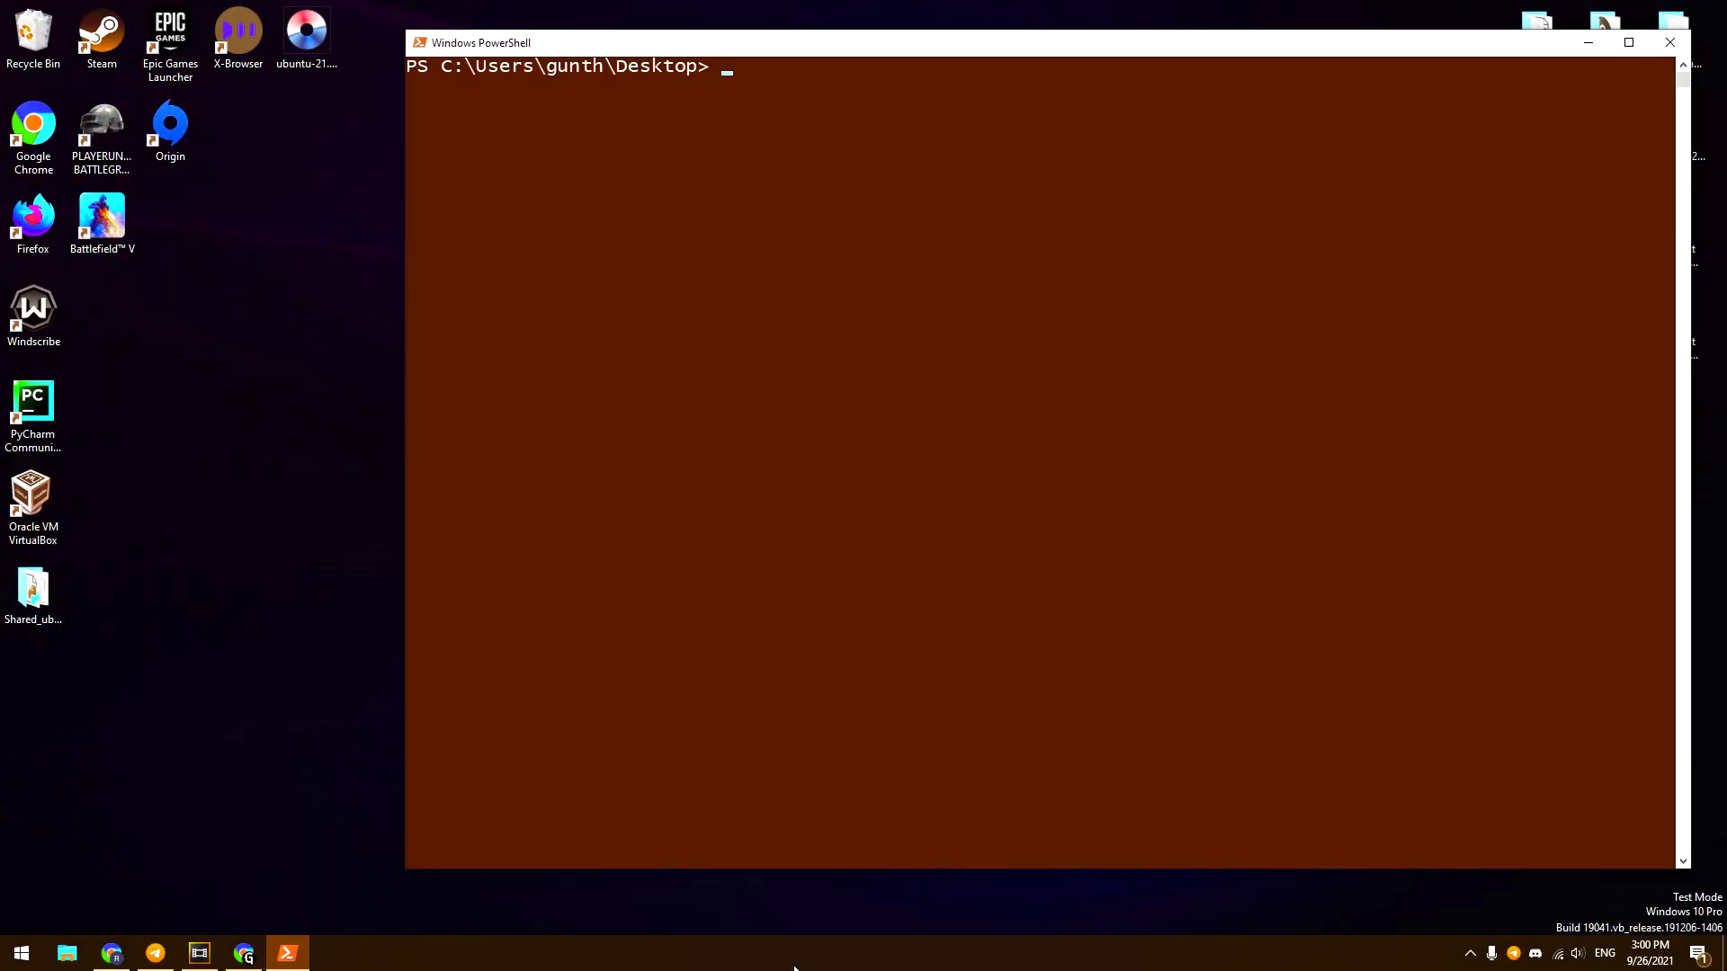
{"action": "type", "text": "py "}
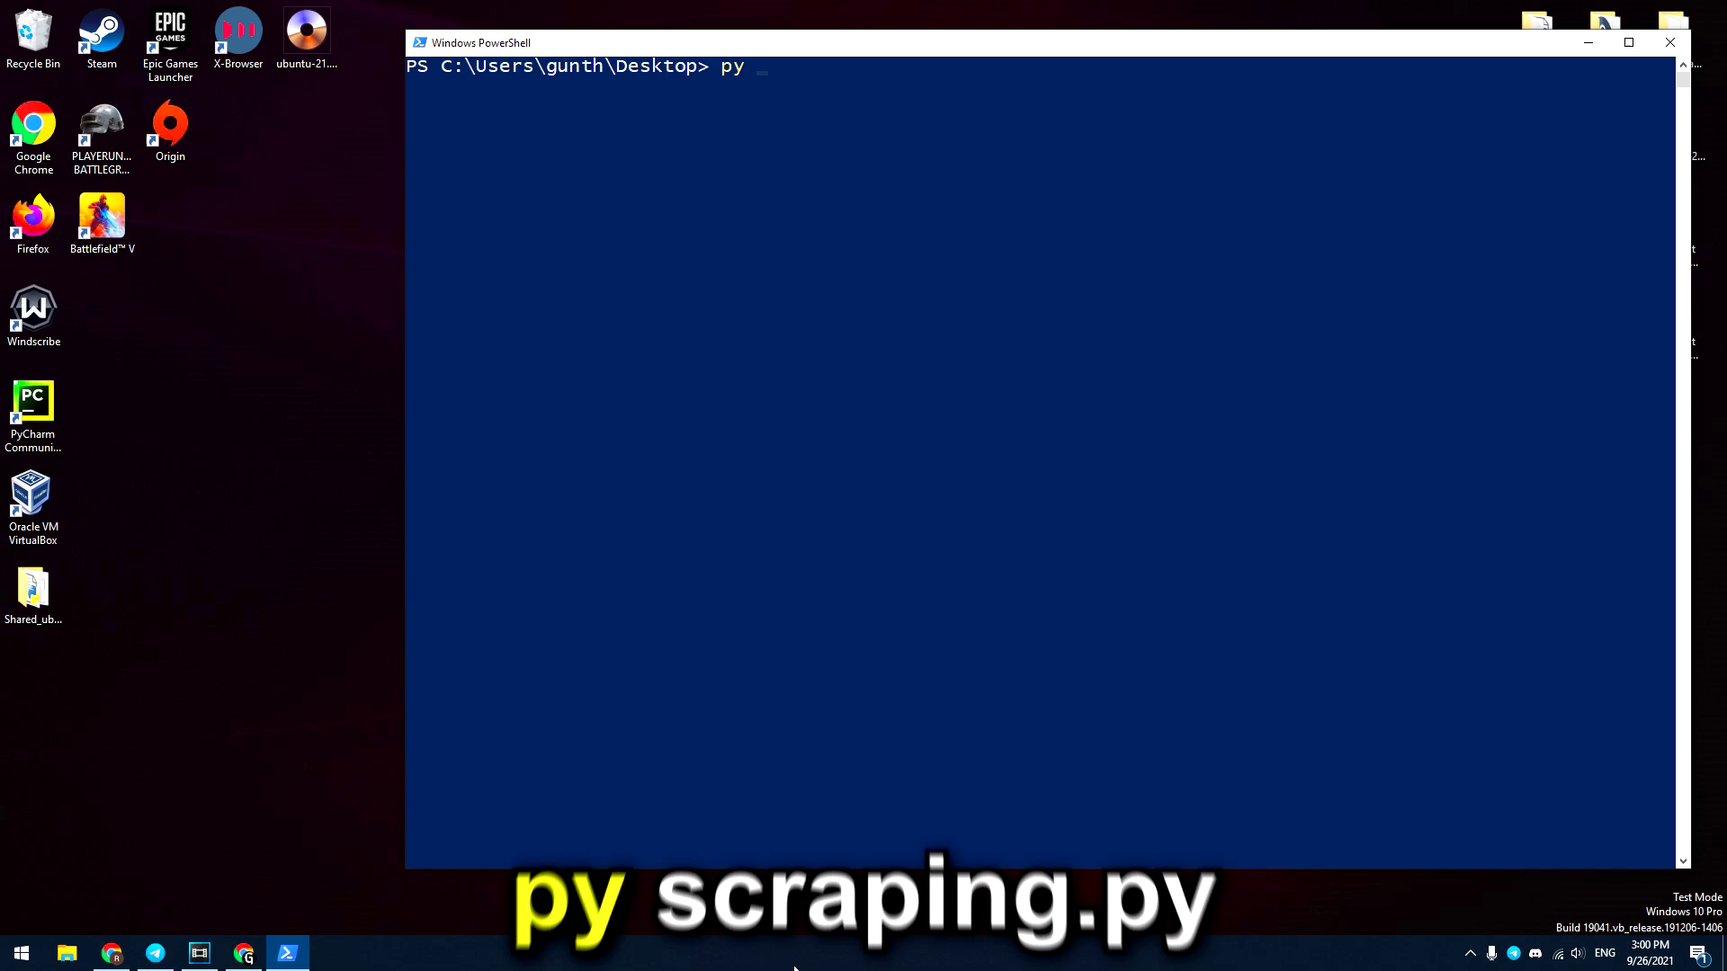
{"action": "type", "text": "scraping.py"}
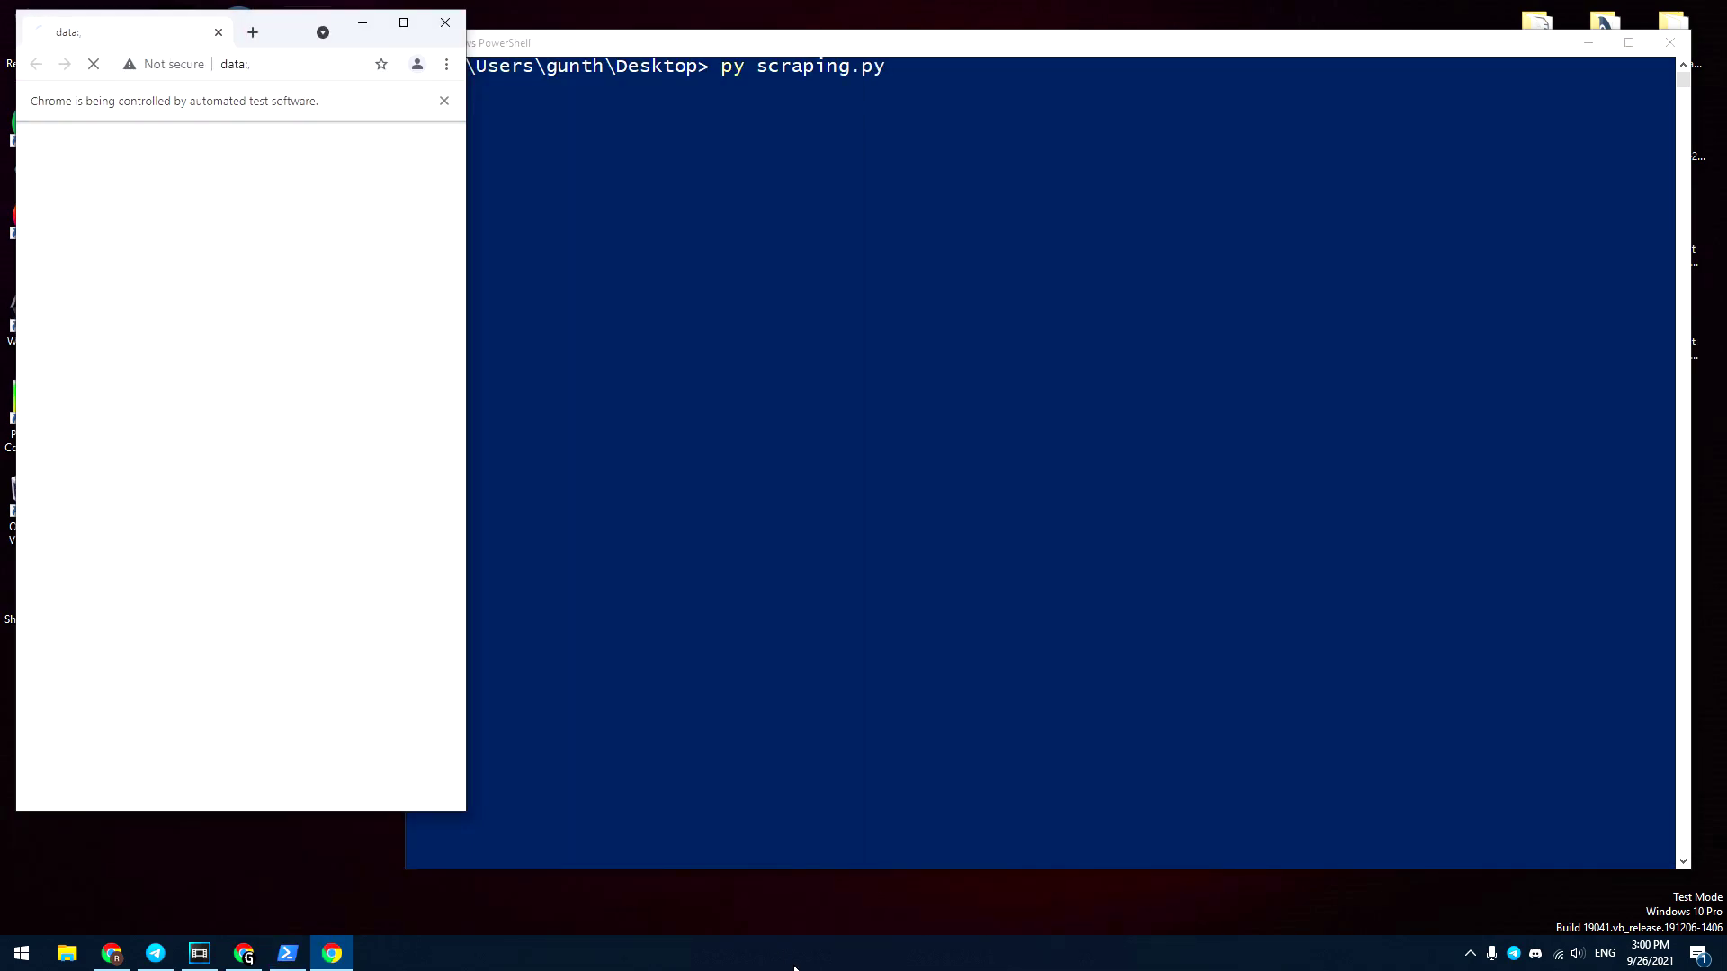
Run py scraping.py with PowerShell narrowed to watch the browser, then place userlist.txt beside scraping.py
{"action": "left_click_drag", "start_coordinate": [455, 199], "coordinate": [487, 194]}
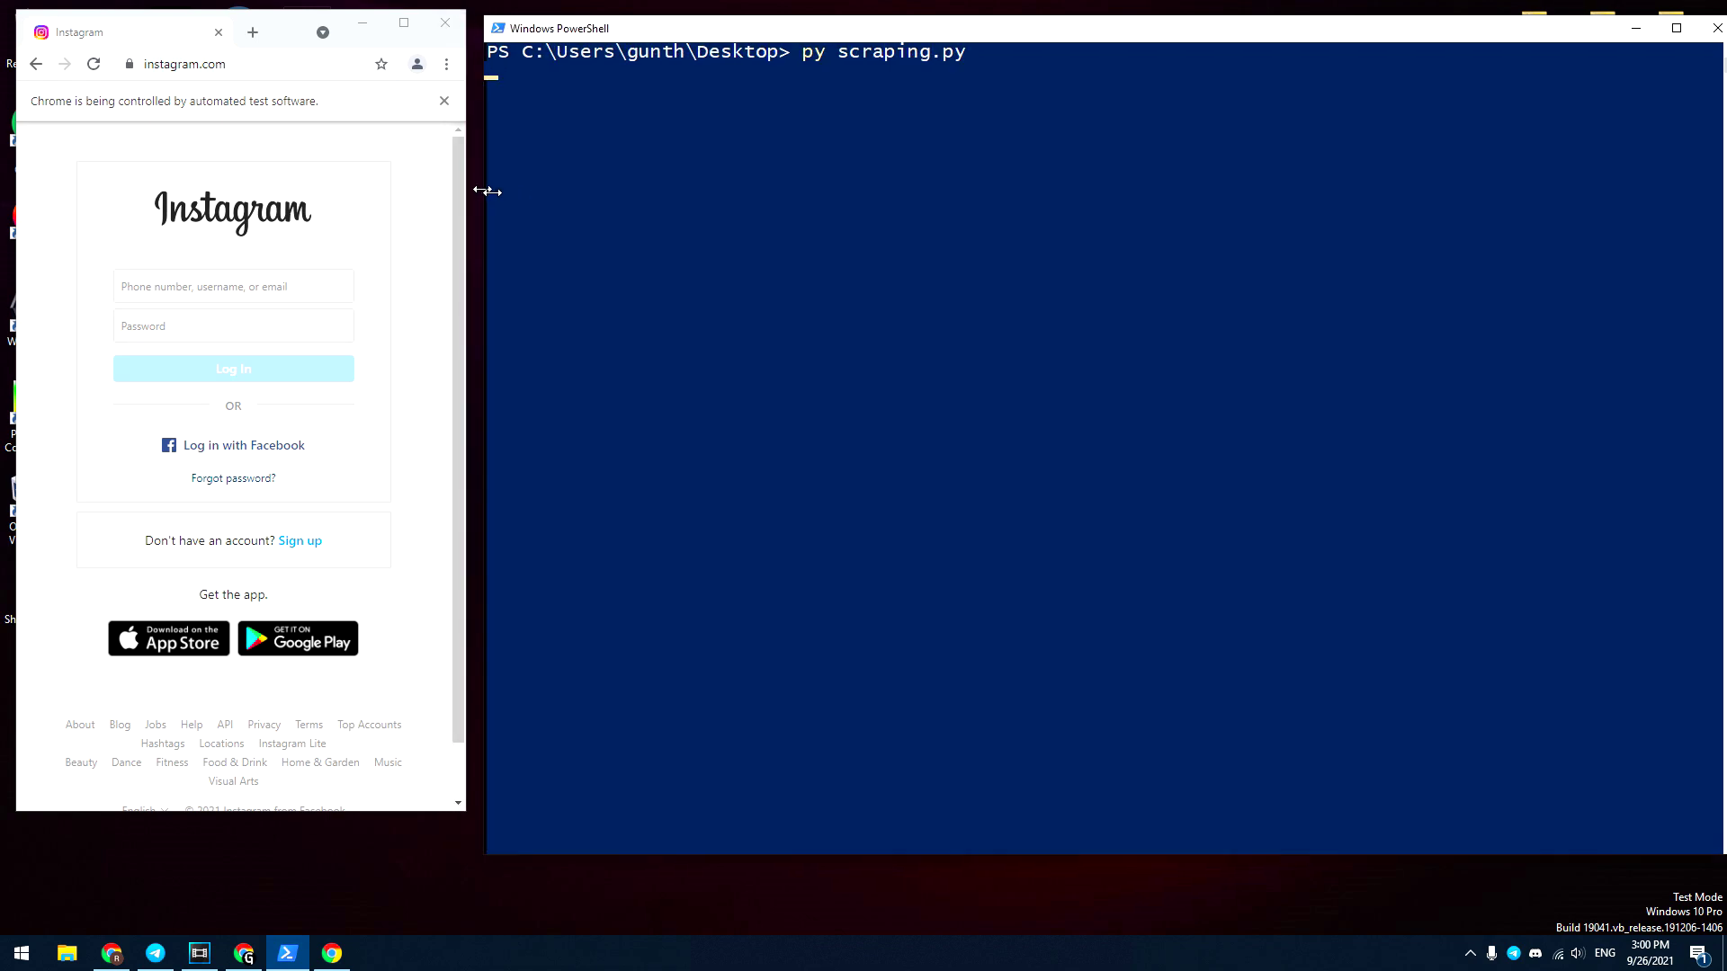
{"action": "left_click", "coordinate": [492, 125]}
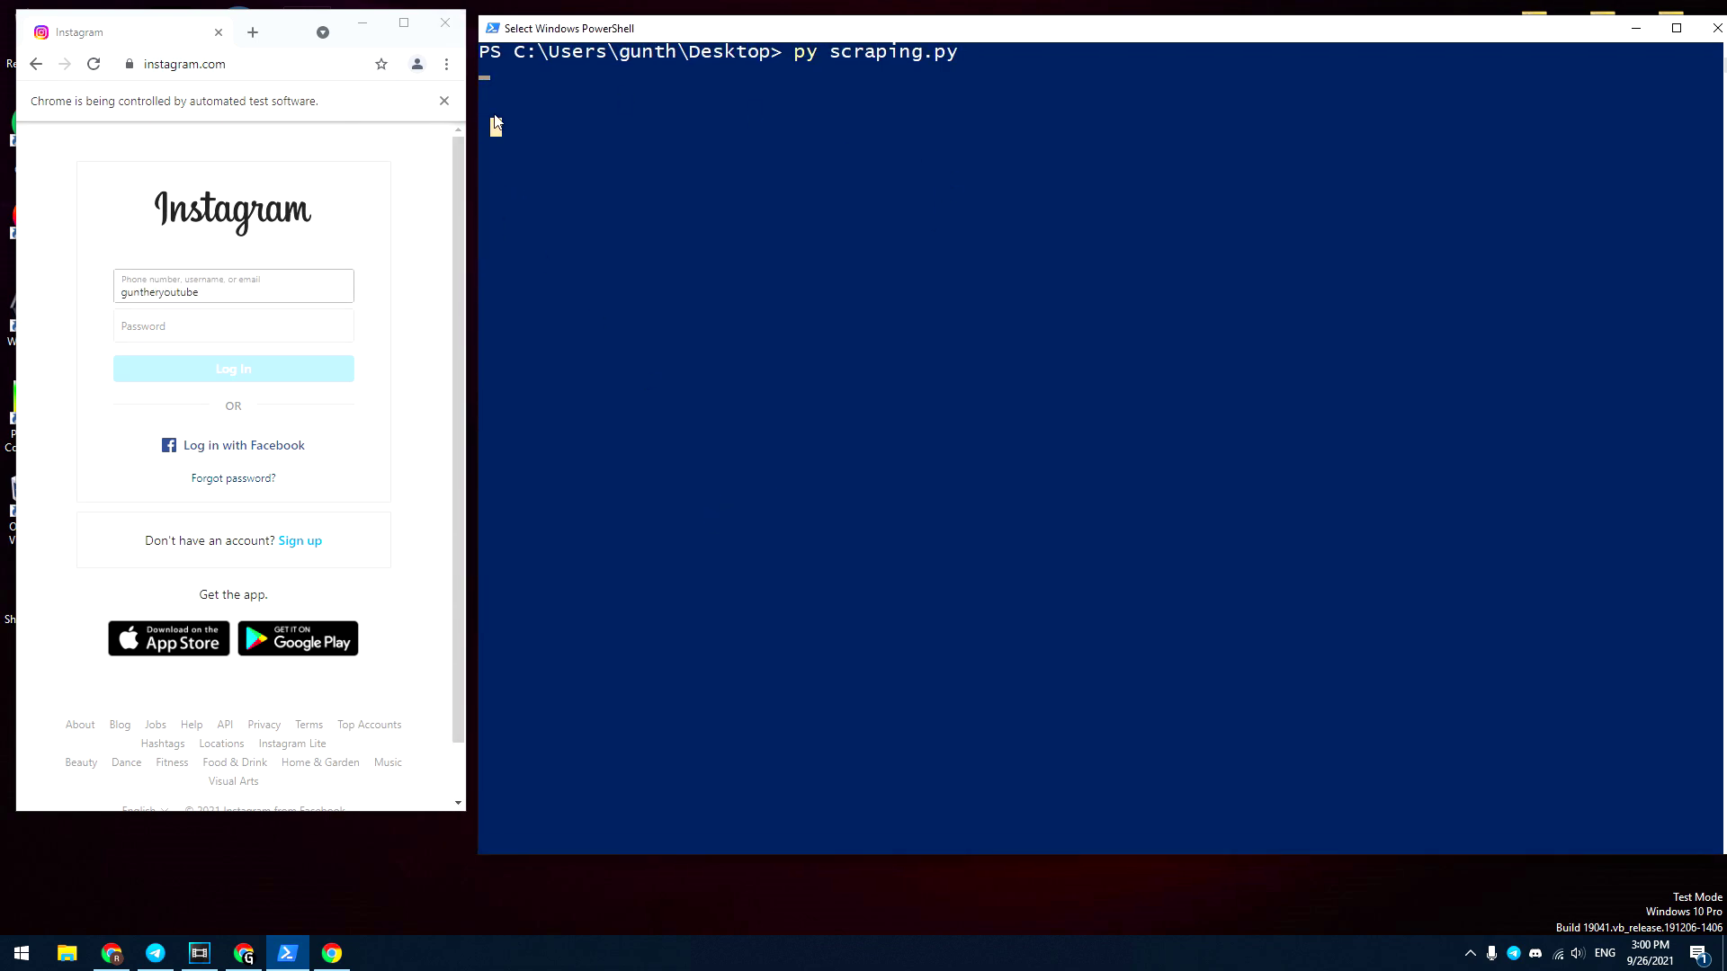
{"action": "right_click", "coordinate": [518, 89]}
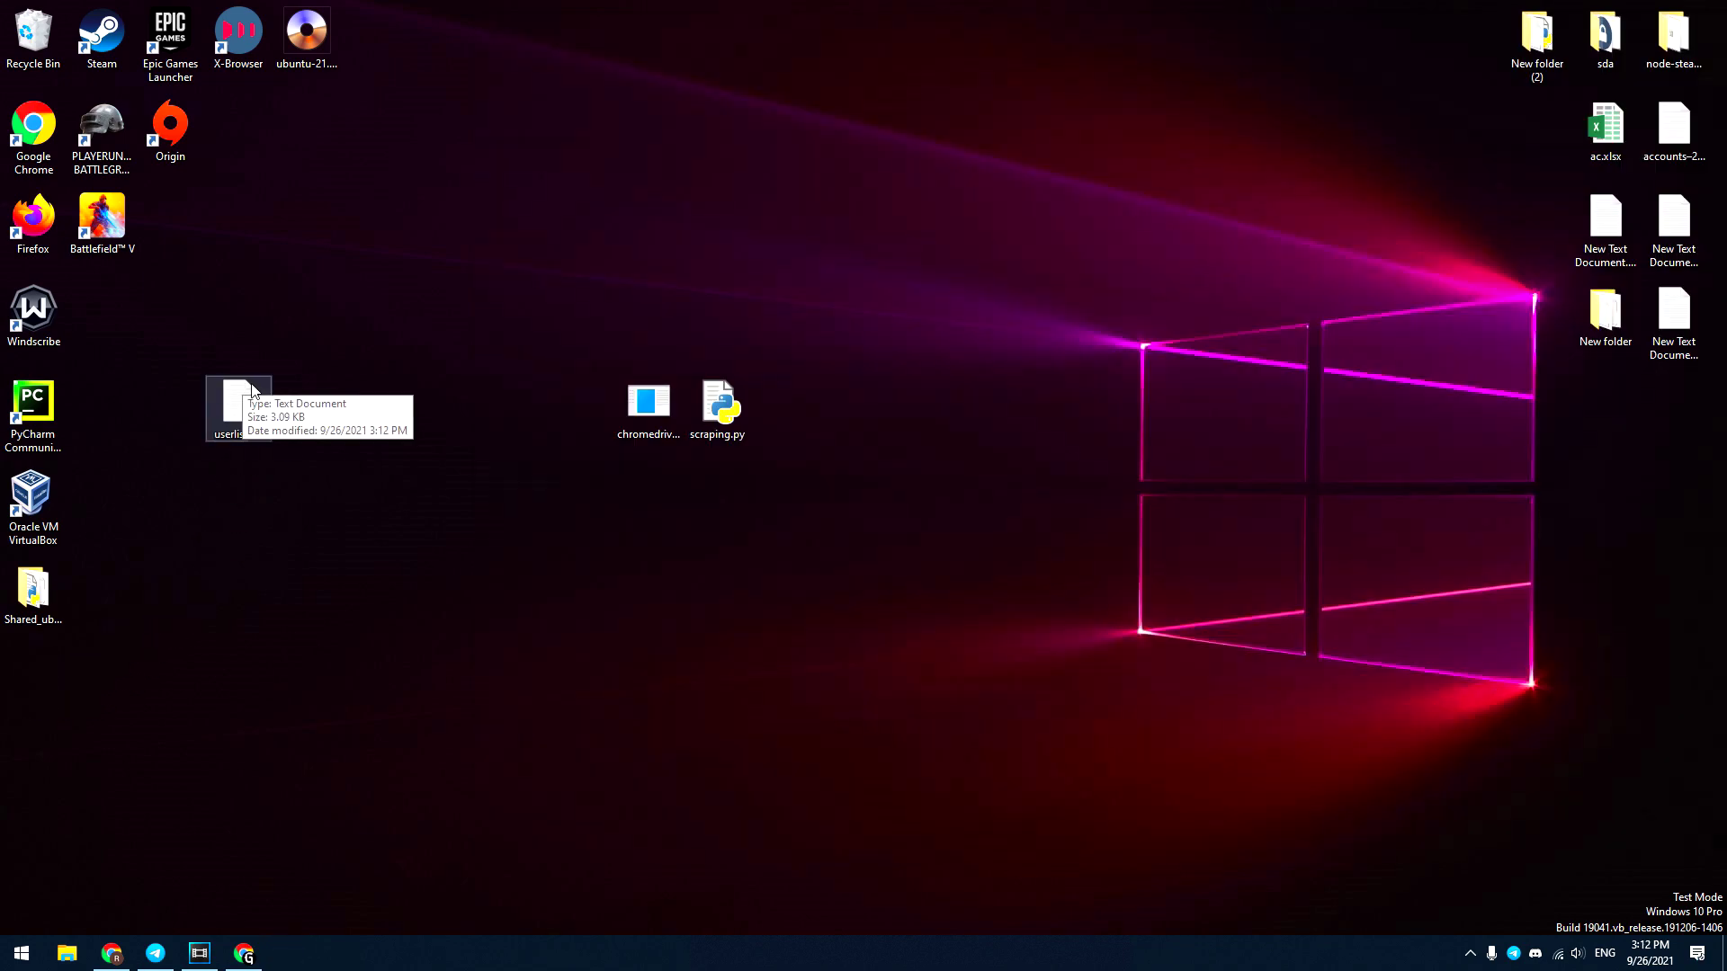
{"action": "left_click_drag", "start_coordinate": [243, 389], "coordinate": [903, 402]}
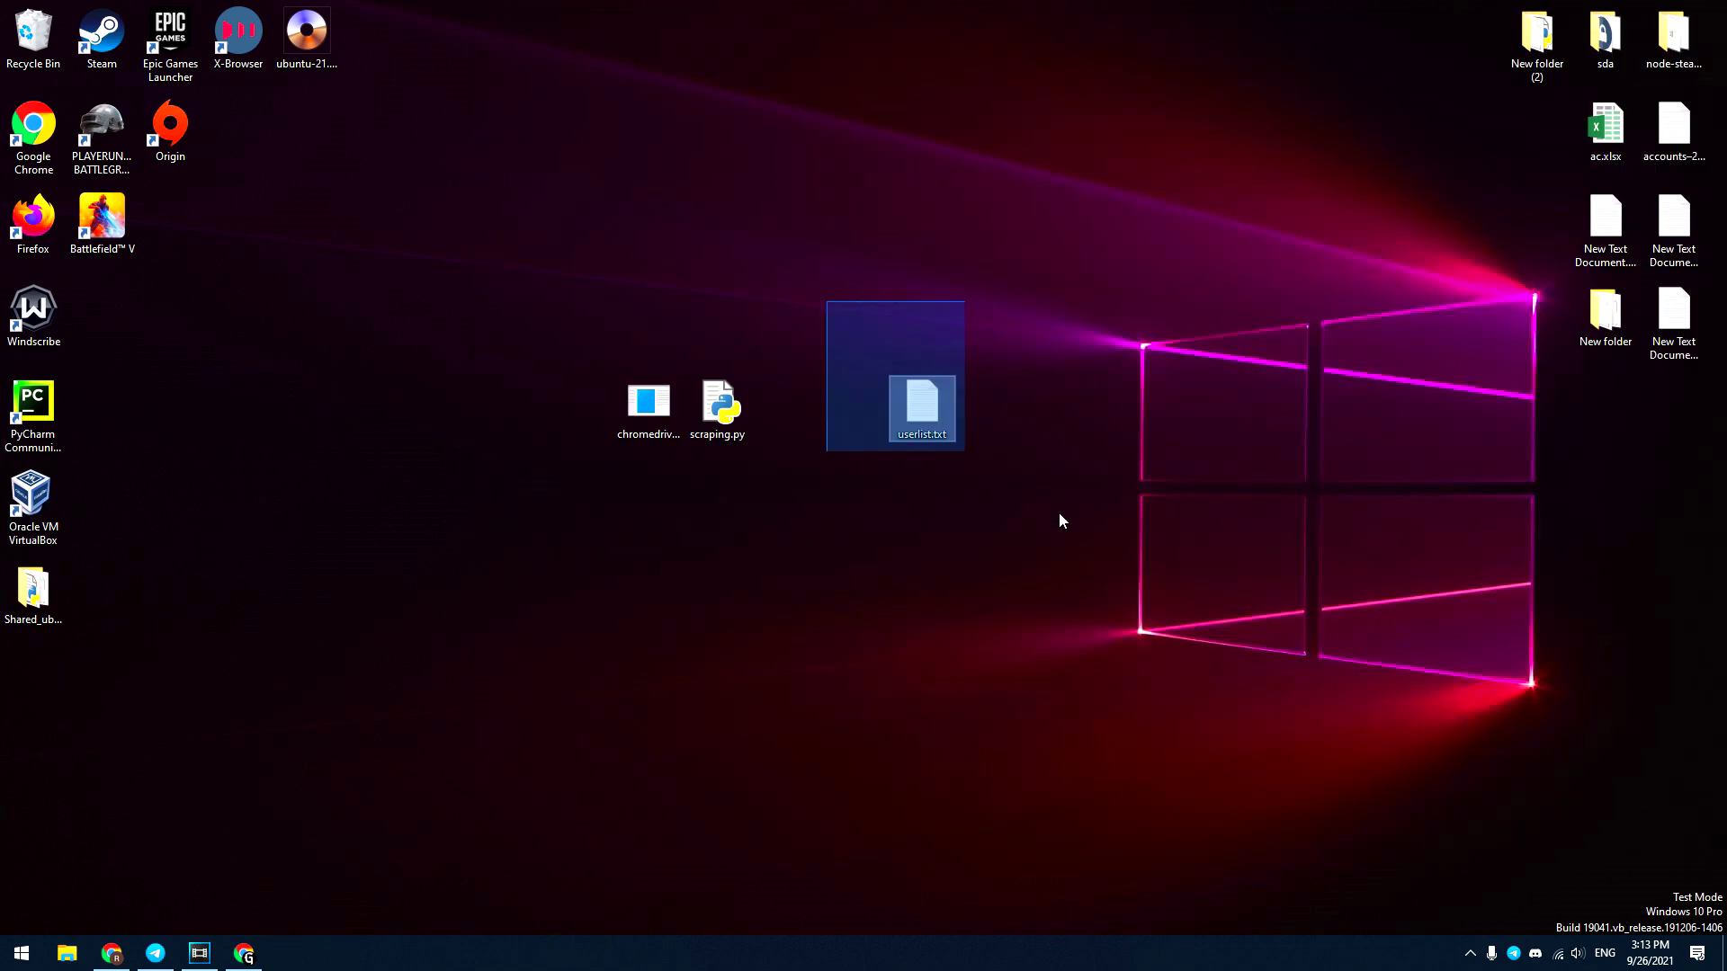
Open userlist.txt in Notepad and scroll to its last username at line 214
{"action": "double_click", "coordinate": [941, 400]}
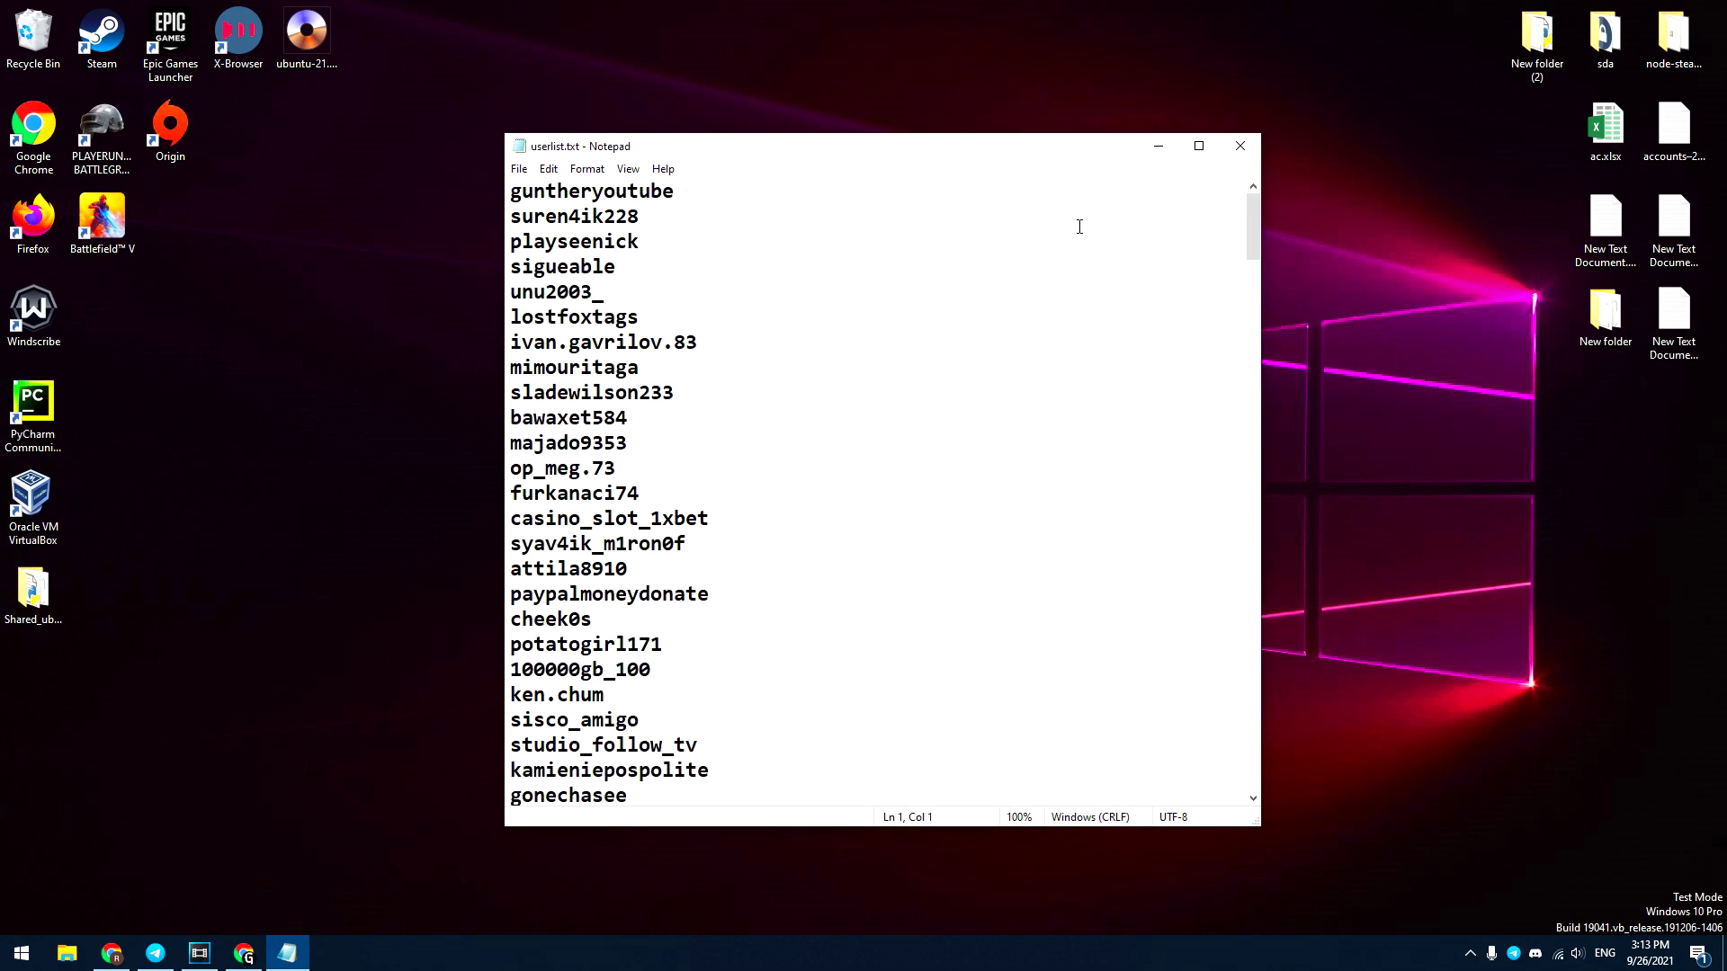
{"action": "mouse_move", "coordinate": [1254, 223]}
{"action": "left_mouse_down"}
{"action": "mouse_move", "coordinate": [1253, 208]}
{"action": "mouse_move", "coordinate": [1222, 774]}
{"action": "left_mouse_up"}
{"action": "left_click", "coordinate": [974, 754]}
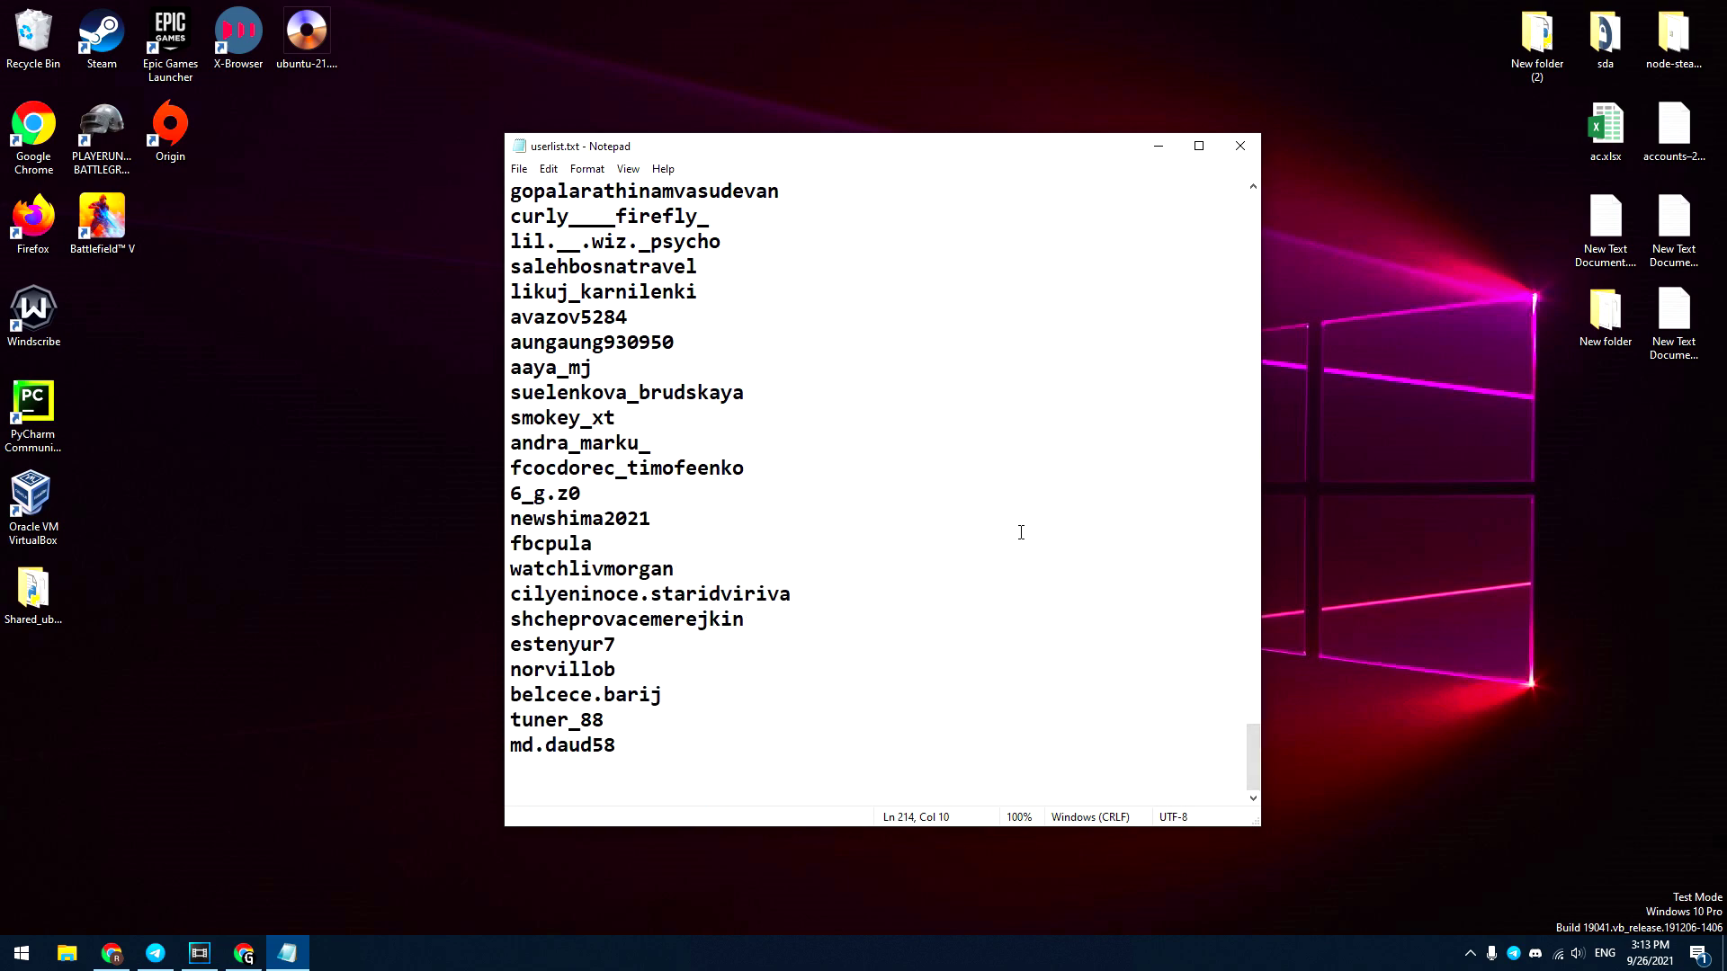